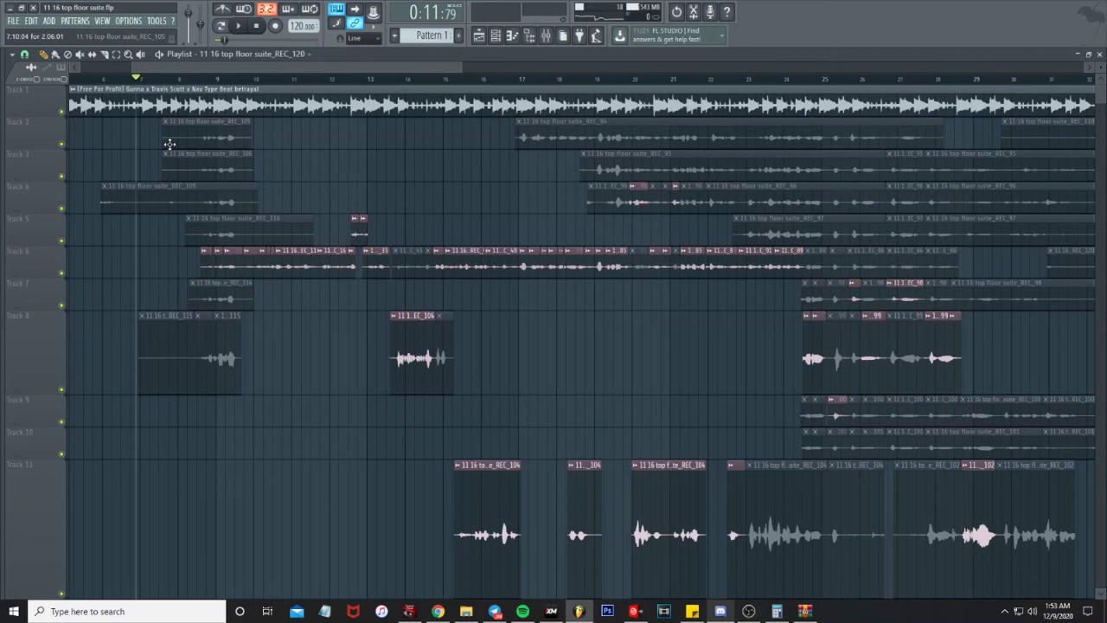
# Play the song from just before bar 7 to audition the vocals over the beat
pyautogui.press('space')
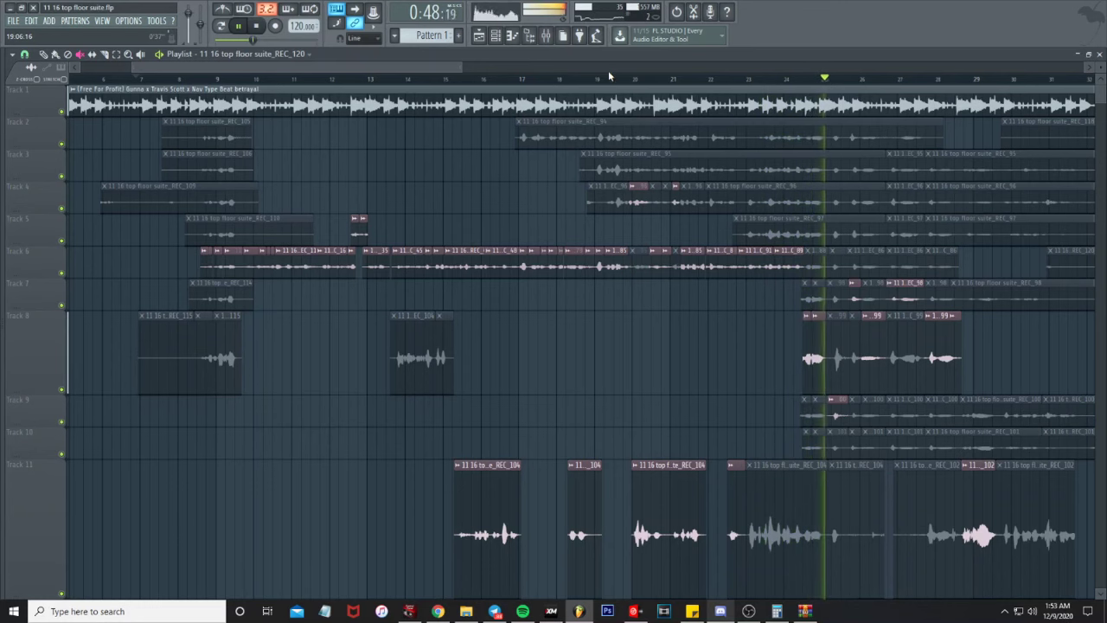
pyautogui.press('space')
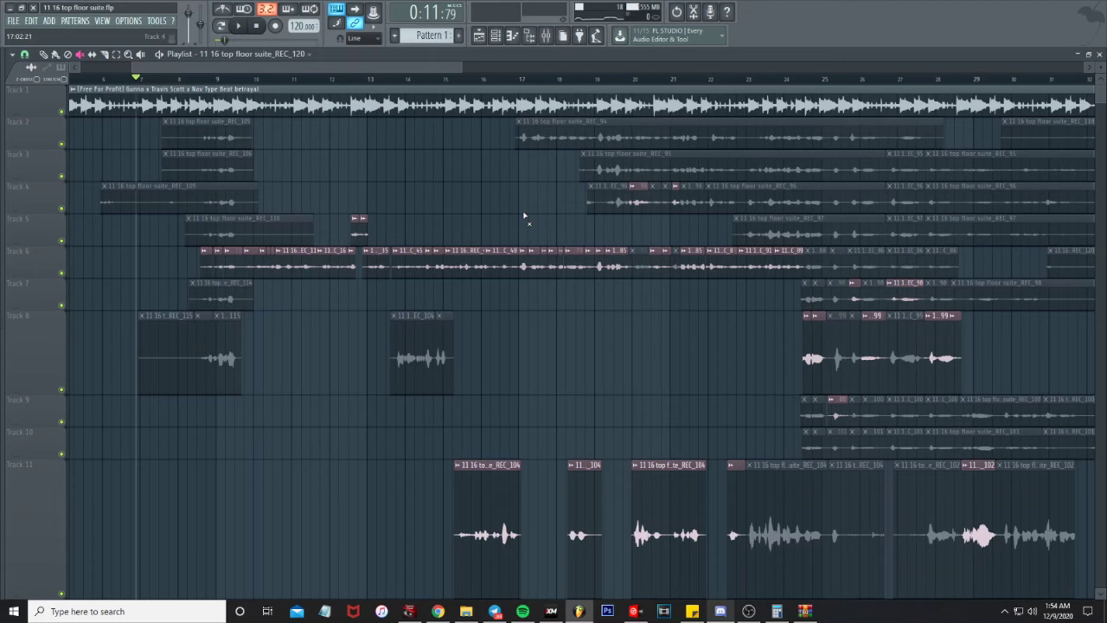
pyautogui.scroll(3, 274, 67)
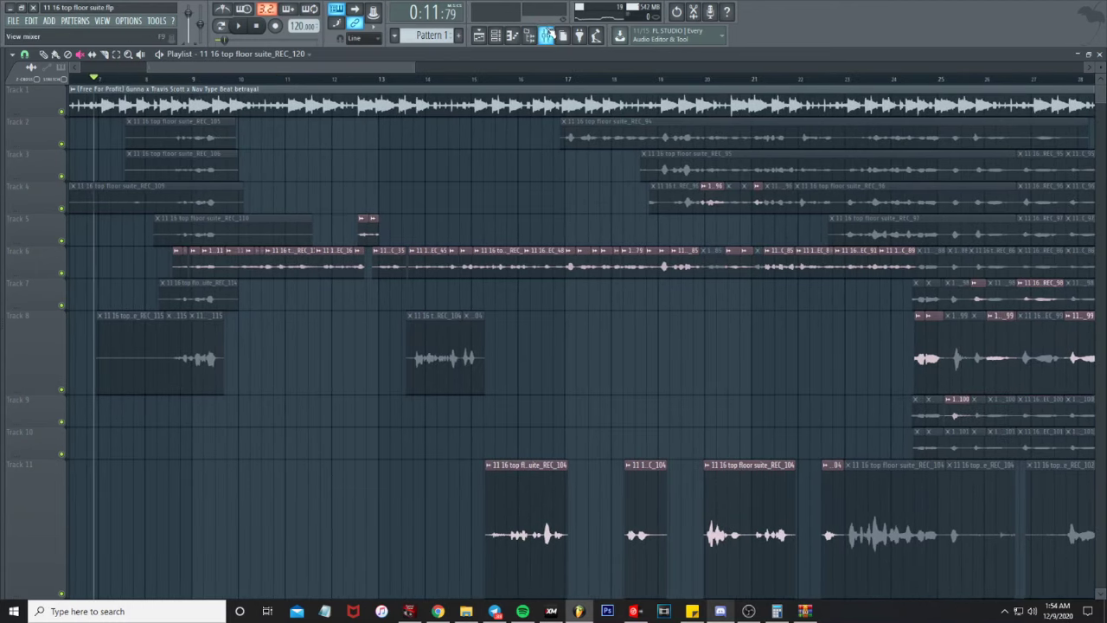
# Send the VERSE mixer track to Insert 100 and reset the send level to its default
pyautogui.click(545, 36)
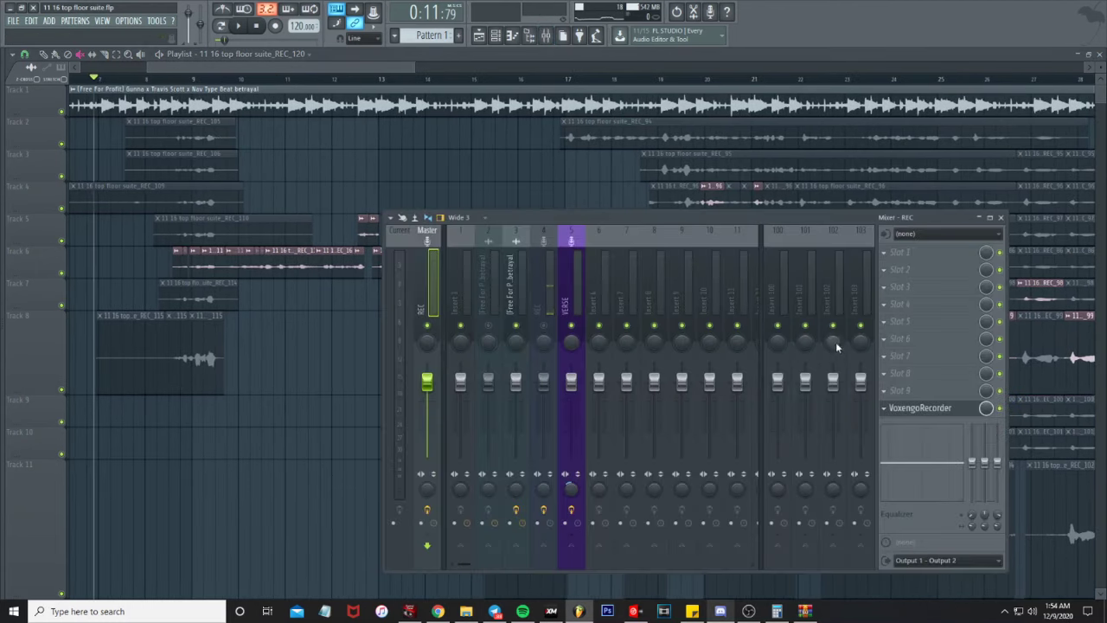
pyautogui.click(580, 287)
pyautogui.rightClick(791, 552)
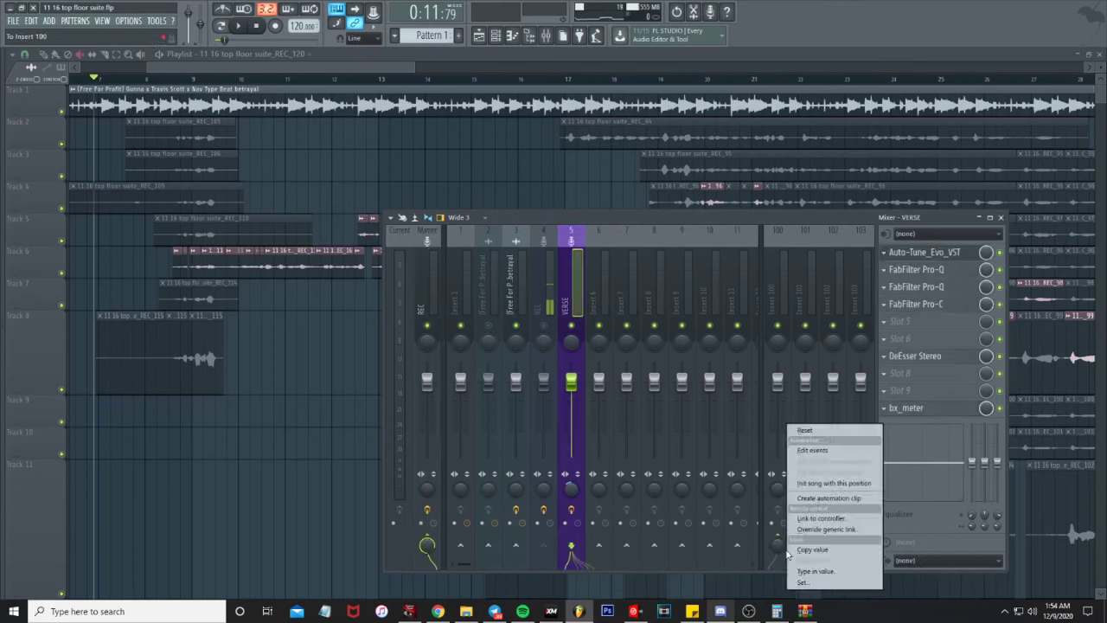
pyautogui.click(564, 264)
pyautogui.rightClick(779, 551)
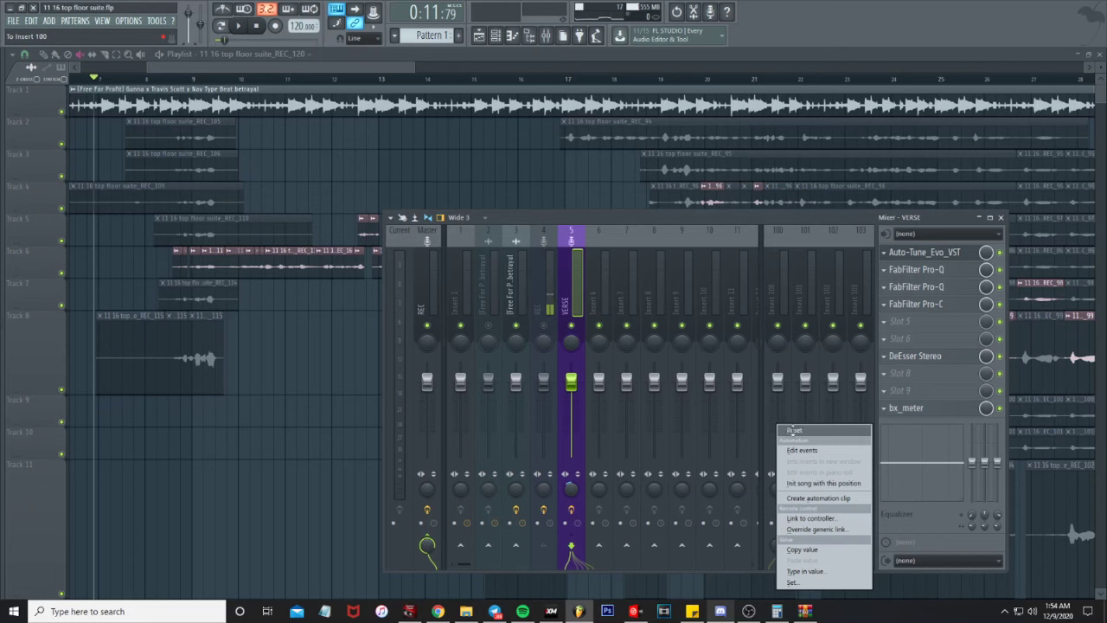
pyautogui.click(793, 430)
# Load ValhallaVintageVerb into the first effect slot of mixer track Insert 100
pyautogui.click(785, 288)
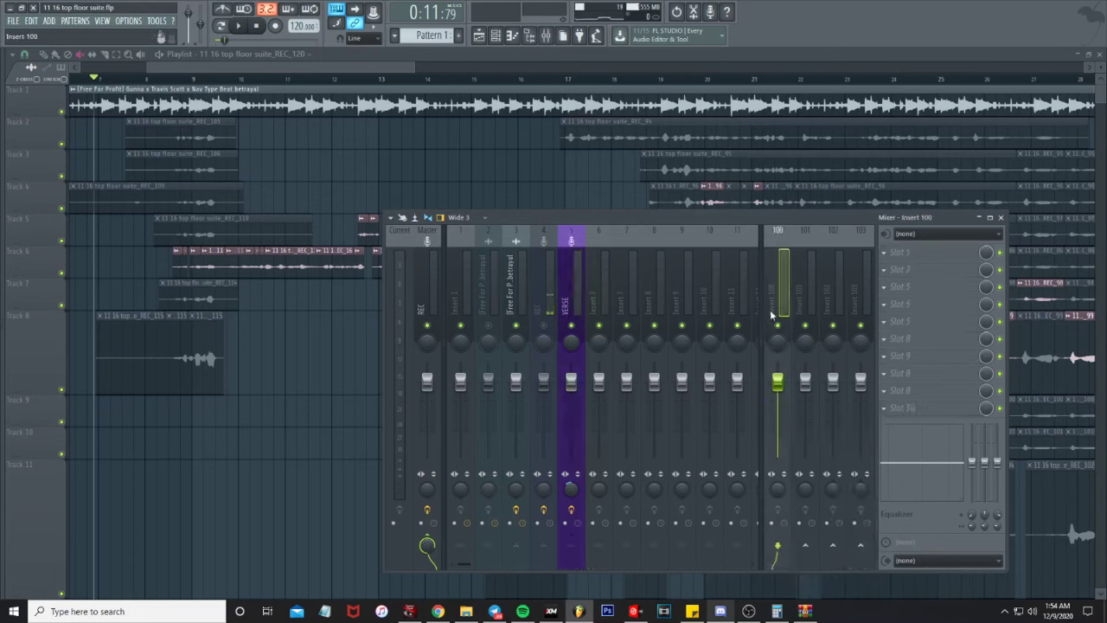
pyautogui.click(914, 252)
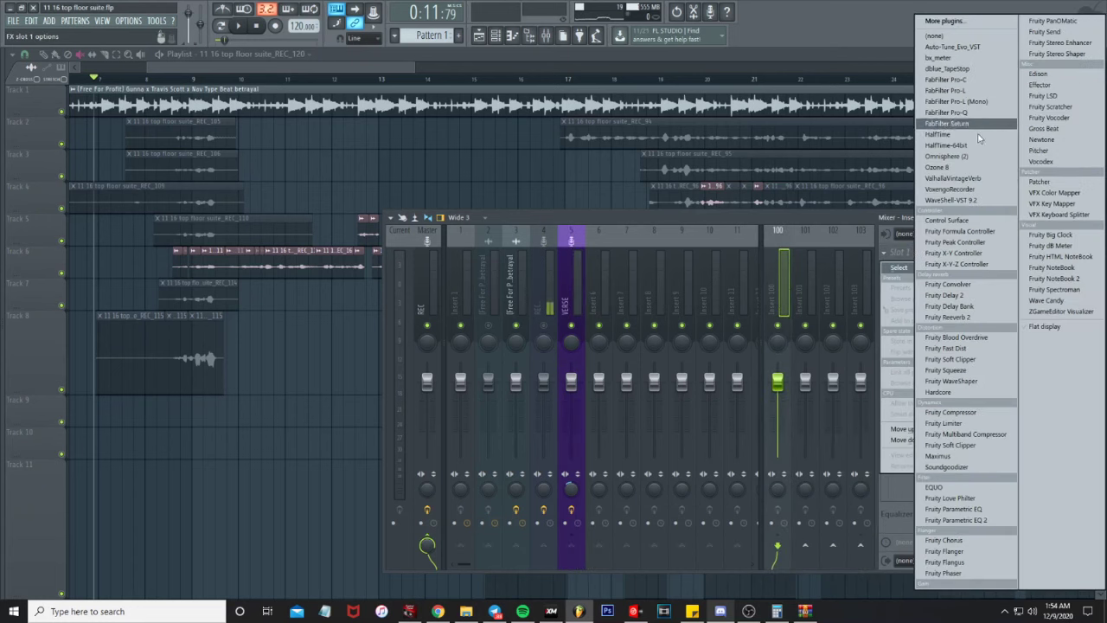
pyautogui.press('Escape')
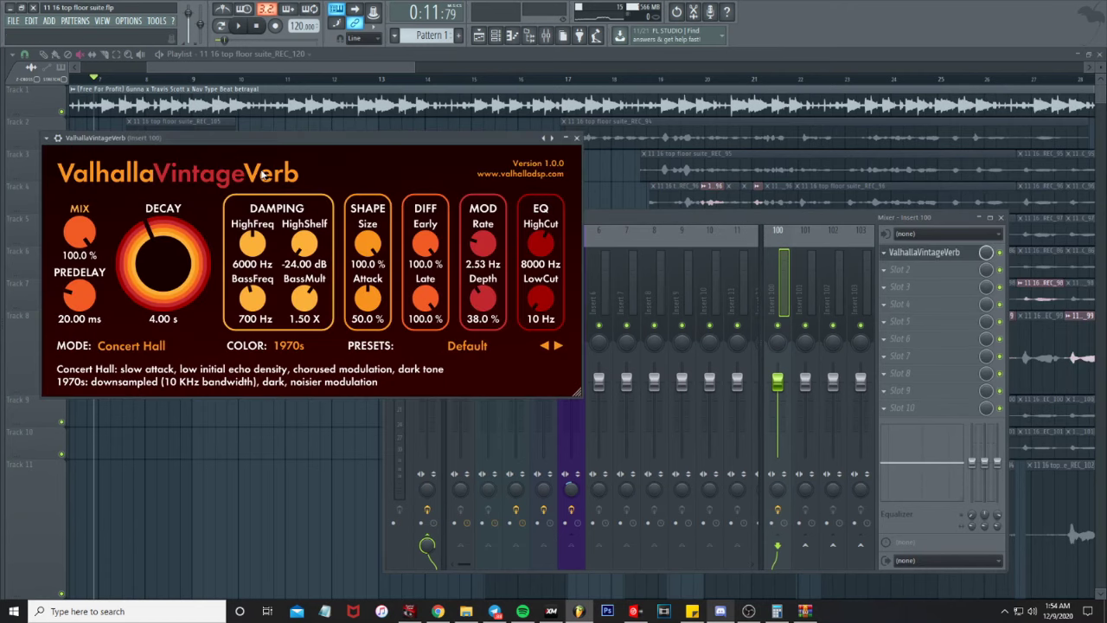
# Switch to Calculator and divide 60000 by the project tempo of 120
pyautogui.click(776, 611)
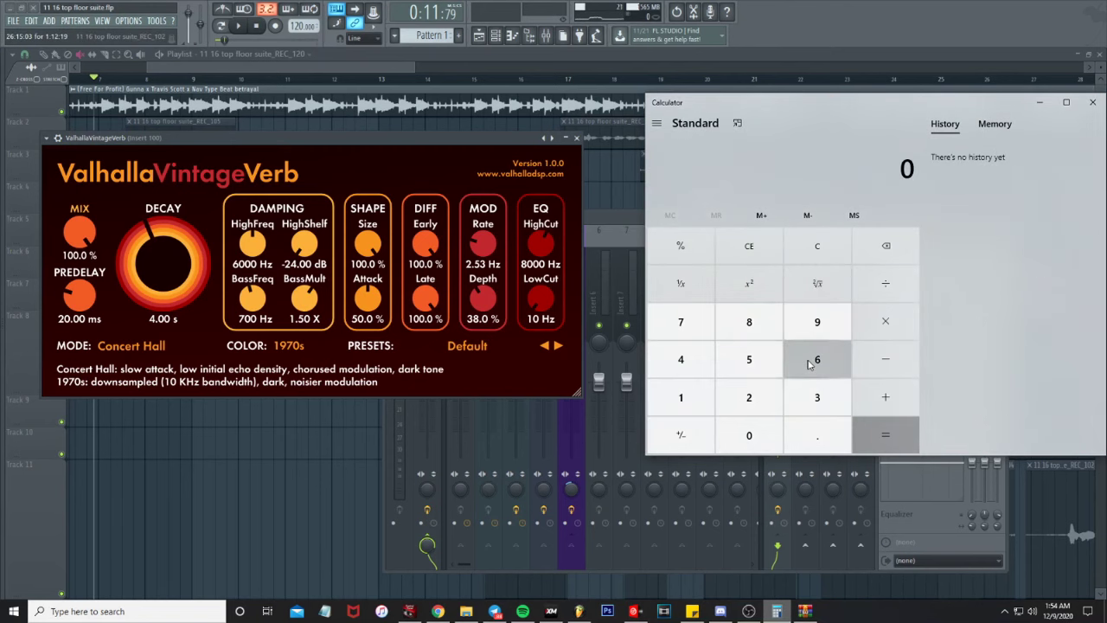
pyautogui.doubleClick(774, 438)
pyautogui.click(774, 438)
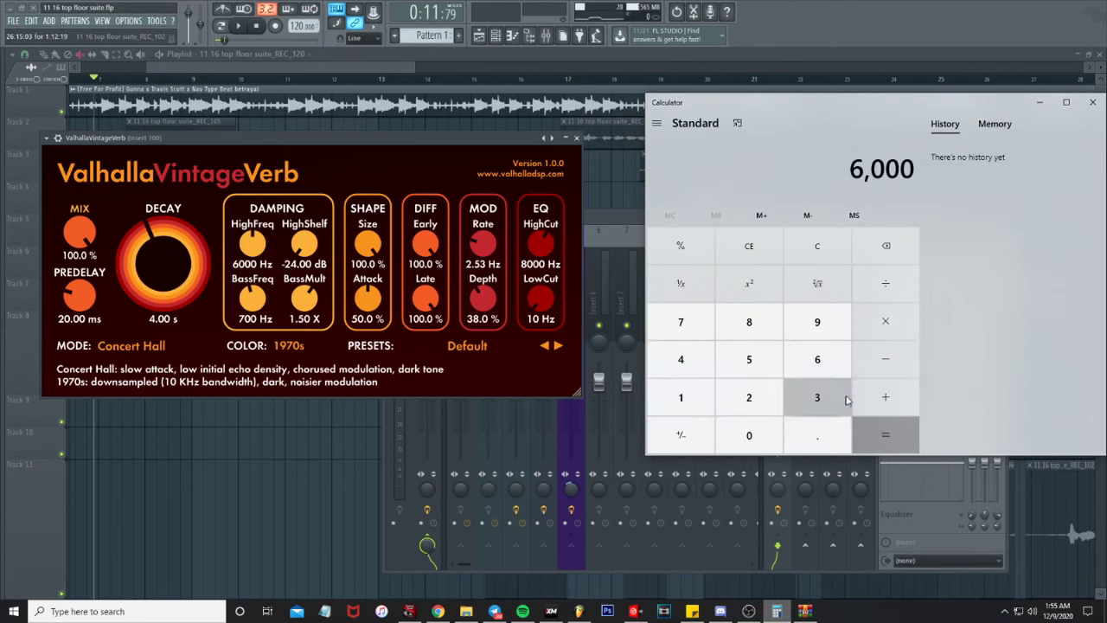
pyautogui.click(774, 439)
pyautogui.click(884, 283)
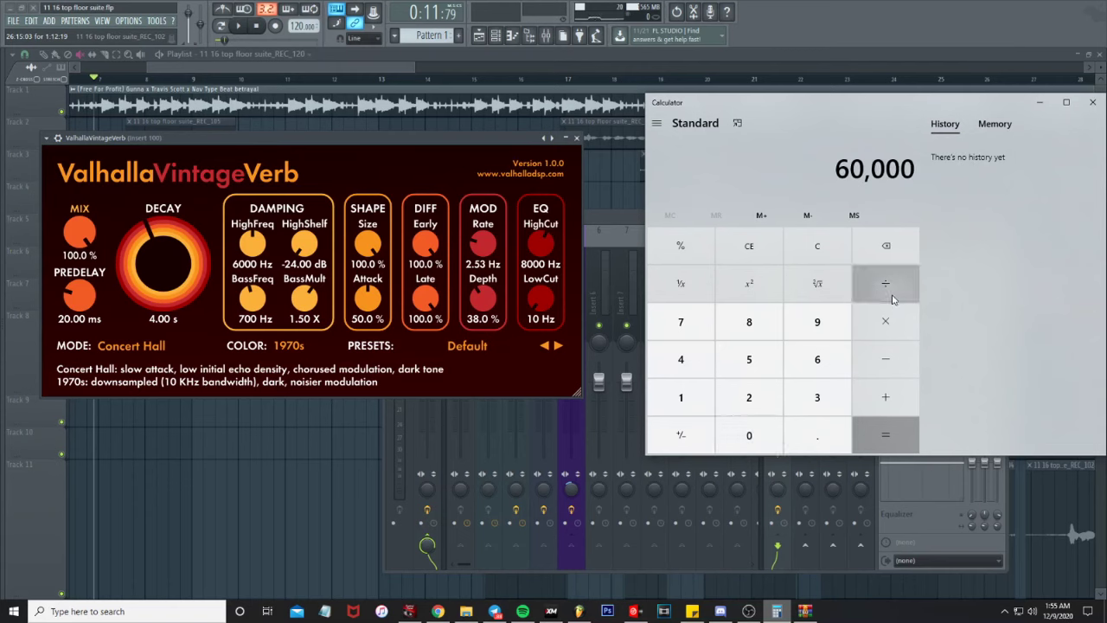
pyautogui.click(704, 389)
pyautogui.click(746, 397)
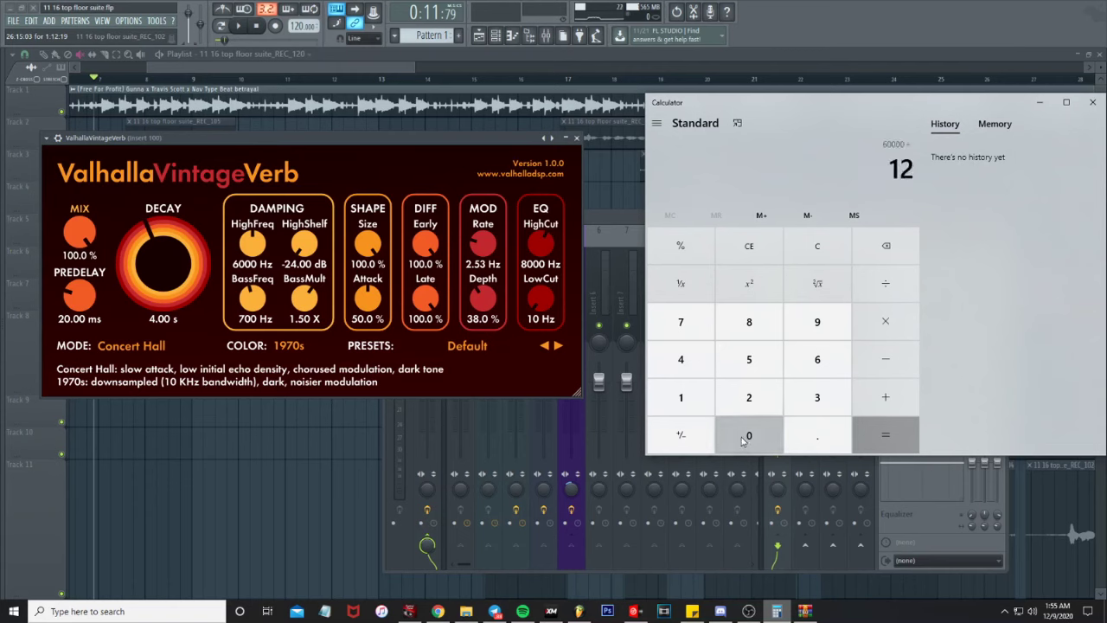
pyautogui.click(744, 435)
pyautogui.click(878, 438)
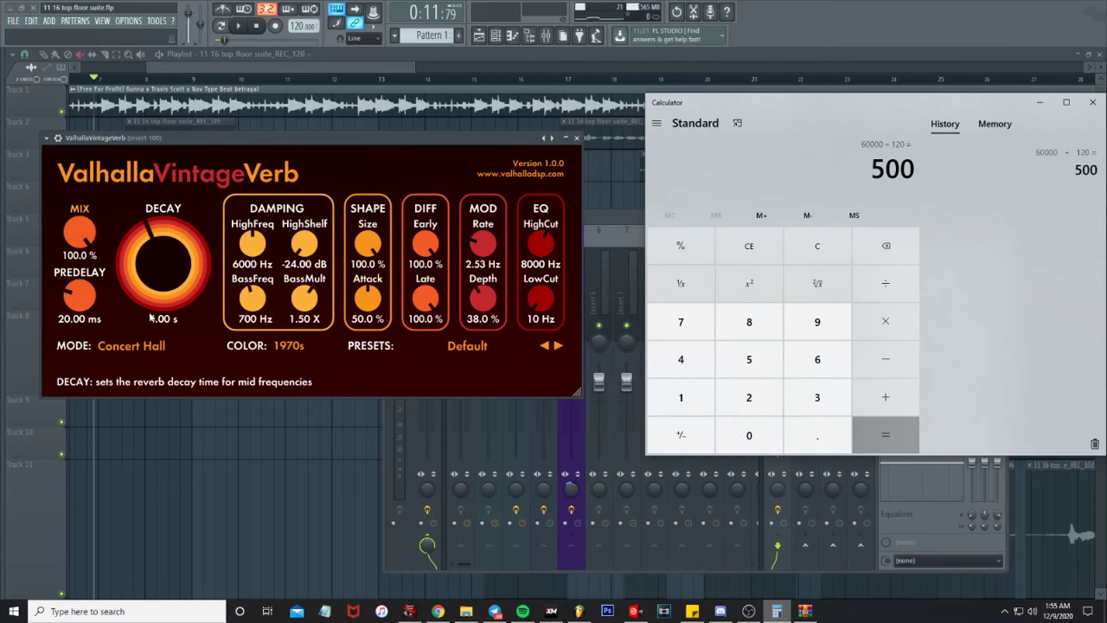
# Set the reverb's decay to 5.00 s and, using Calculator to work from the previous result, its predelay to 12.5 ms
pyautogui.moveTo(152, 316); pyautogui.dragTo(152, 319)
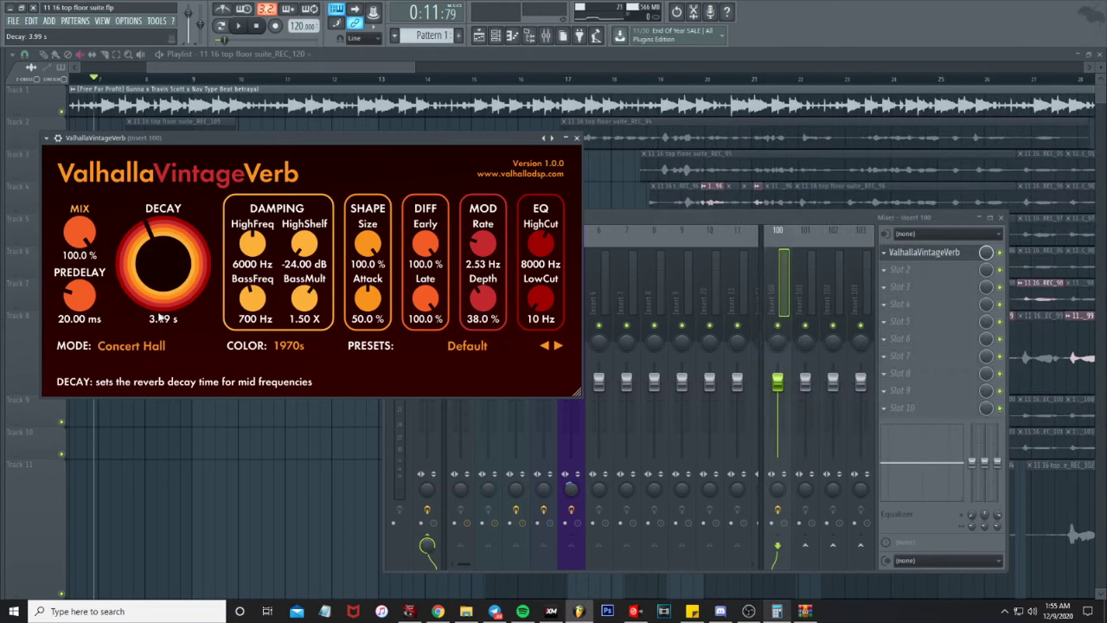
pyautogui.click(161, 318)
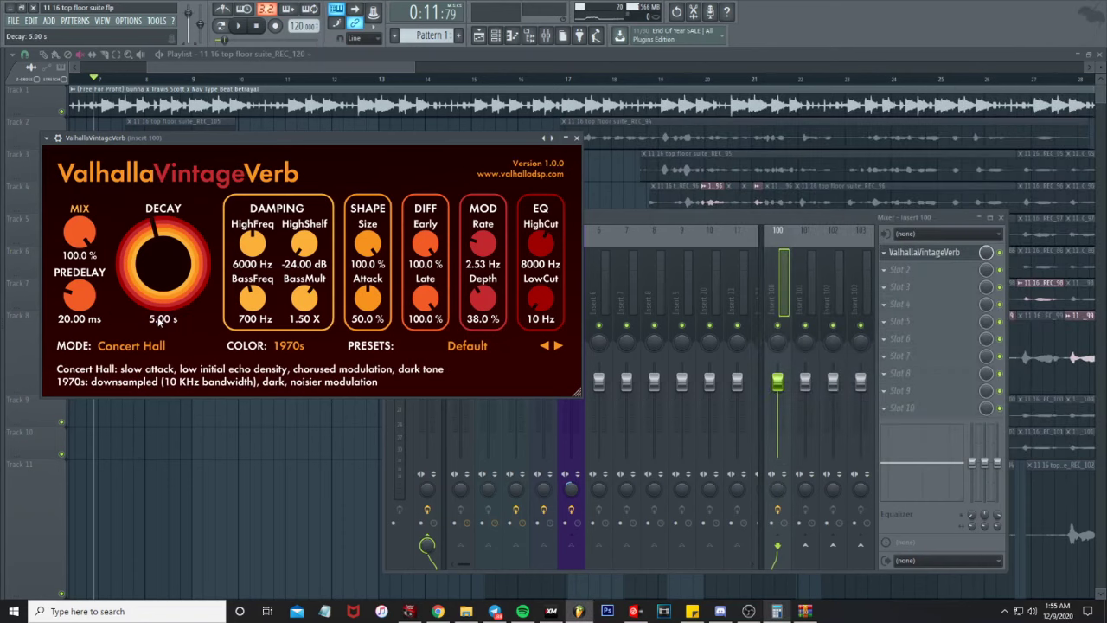
pyautogui.click(775, 612)
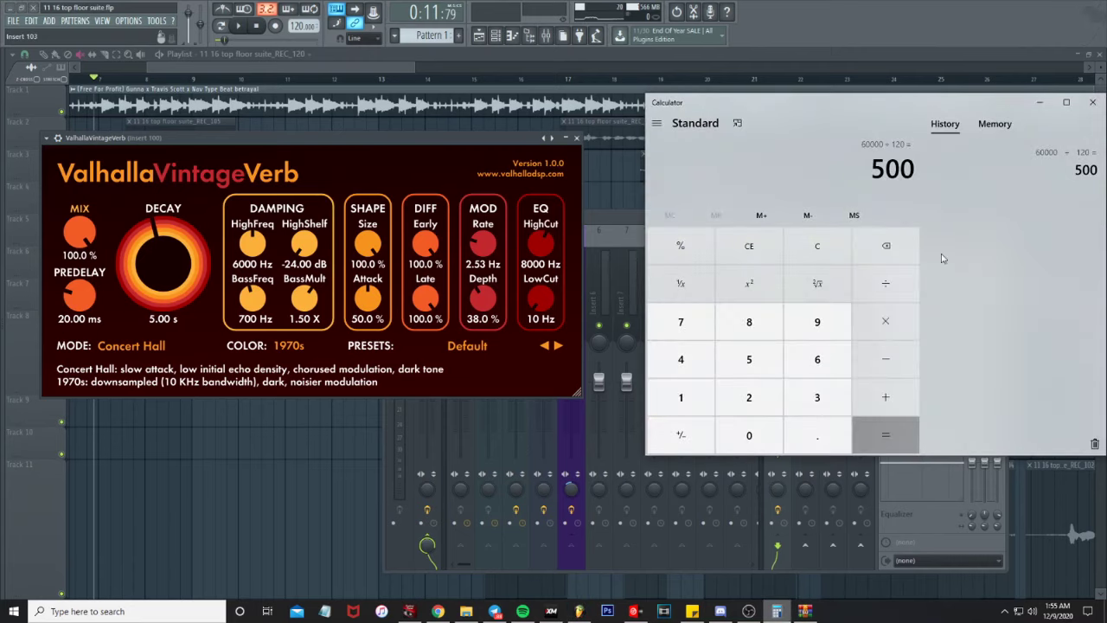
pyautogui.click(684, 360)
pyautogui.click(885, 434)
pyautogui.click(80, 318)
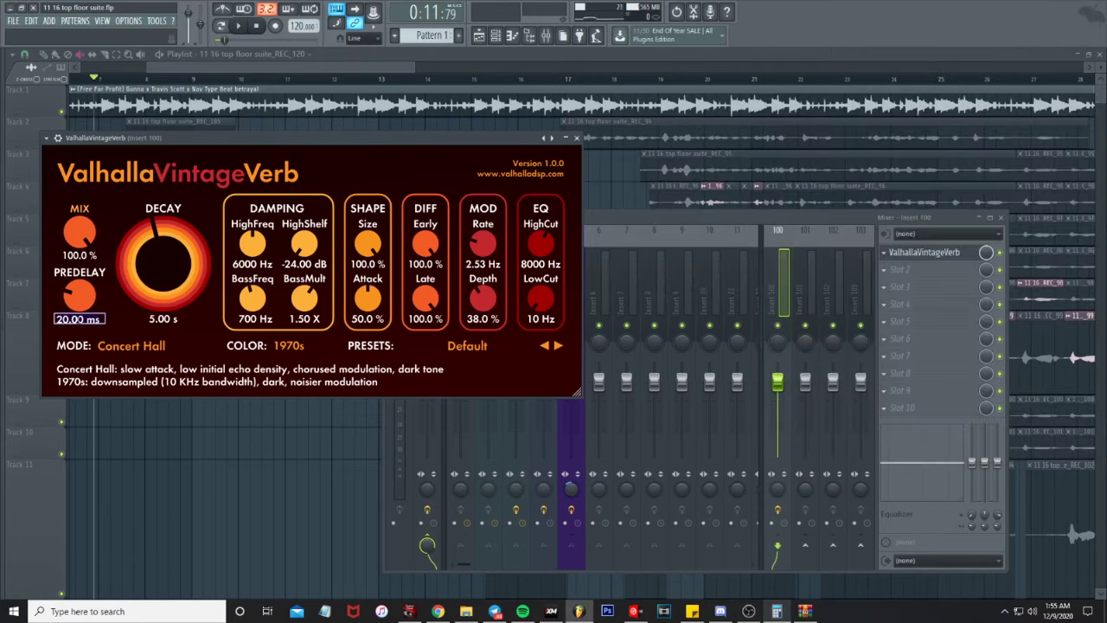
pyautogui.write('12.5')
pyautogui.press('Return')
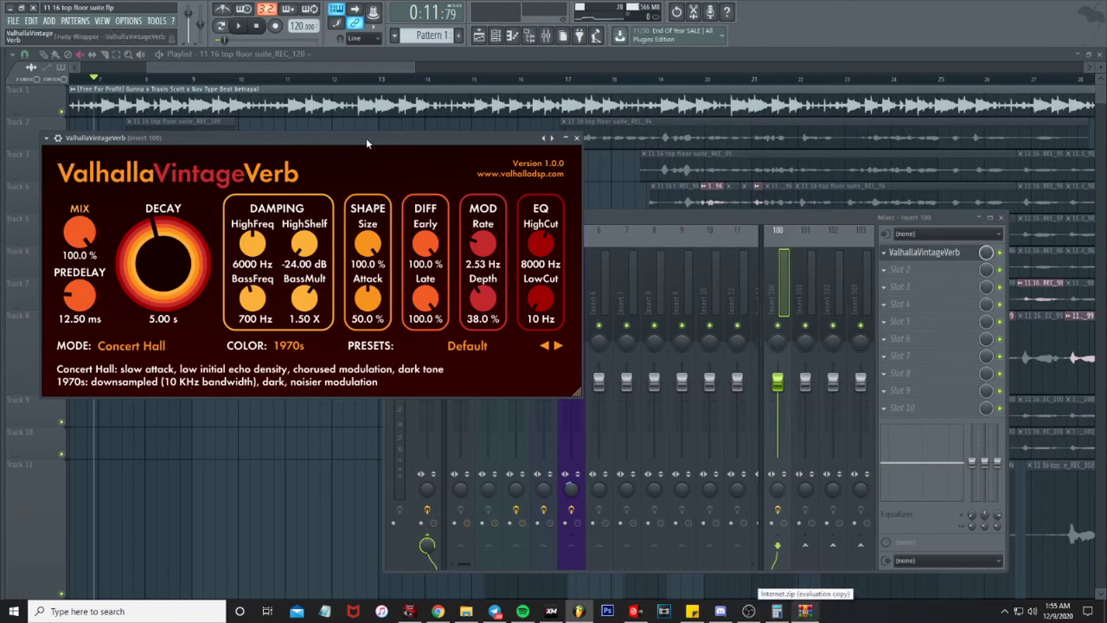
# Play the song with the VERSE send active and raise the reverb's damping HighFreq to 7660 Hz
pyautogui.press('space')
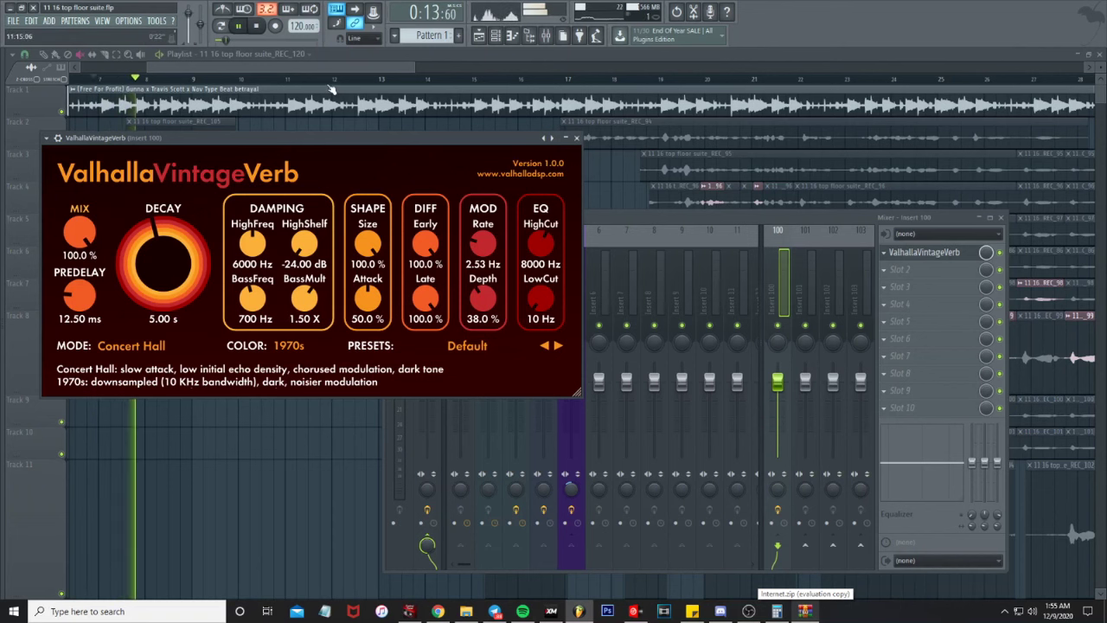
pyautogui.click(598, 216)
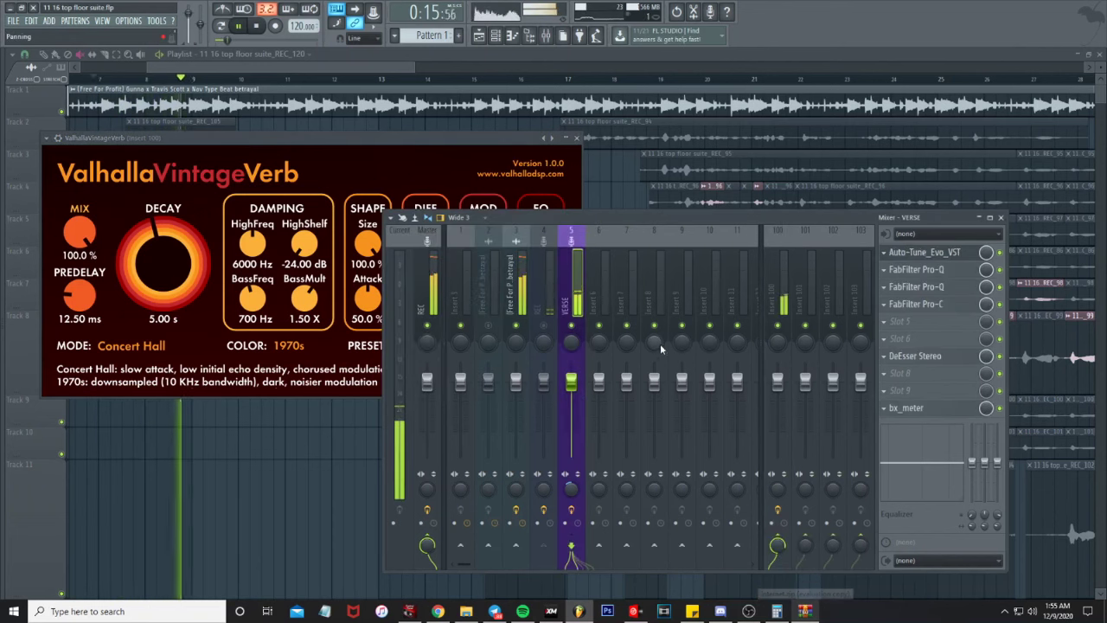
pyautogui.click(304, 136)
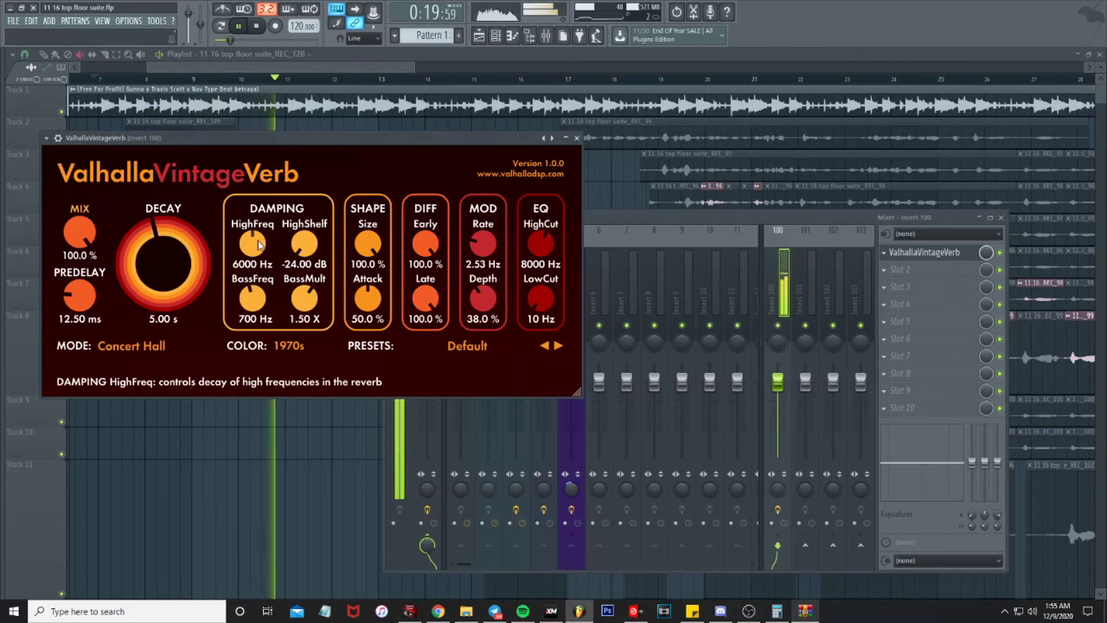
pyautogui.scroll(-3, 252, 244)
pyautogui.scroll(6, 252, 244)
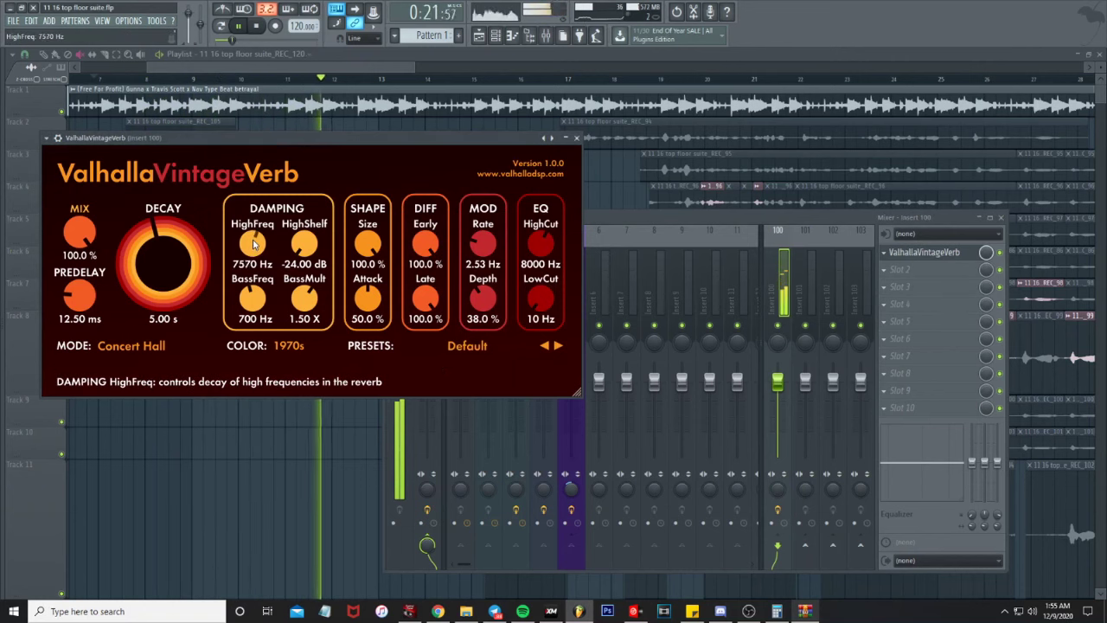
pyautogui.scroll(1, 253, 244)
# Set the reverb's damping HighShelf to -13.15 dB and BassMult to 0.76 X
pyautogui.moveTo(304, 244); pyautogui.dragTo(280, 184)
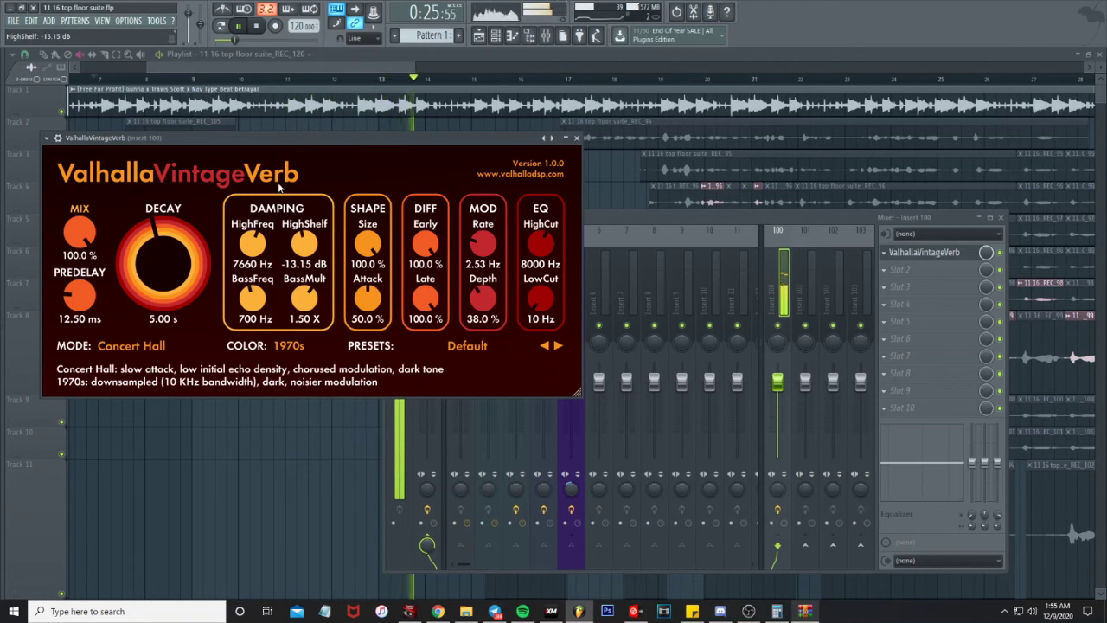
pyautogui.moveTo(303, 297); pyautogui.dragTo(295, 322)
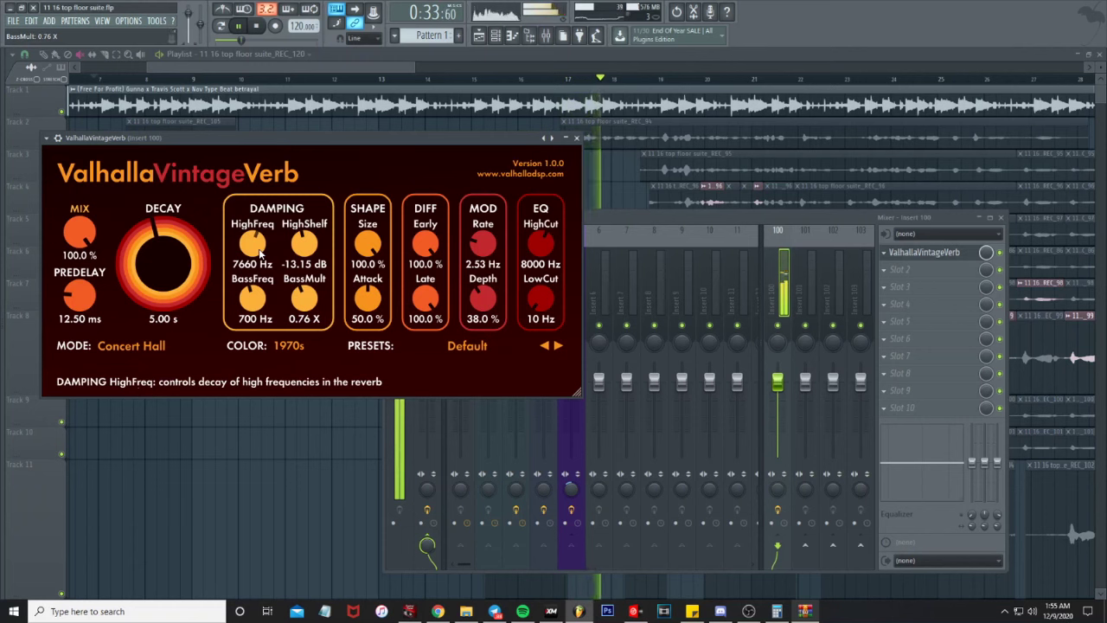
# Readjust the damping HighFreq to 8610 Hz and HighShelf to -12.96 dB, stopping playback along the way
pyautogui.scroll(2, 251, 250)
pyautogui.scroll(3, 251, 250)
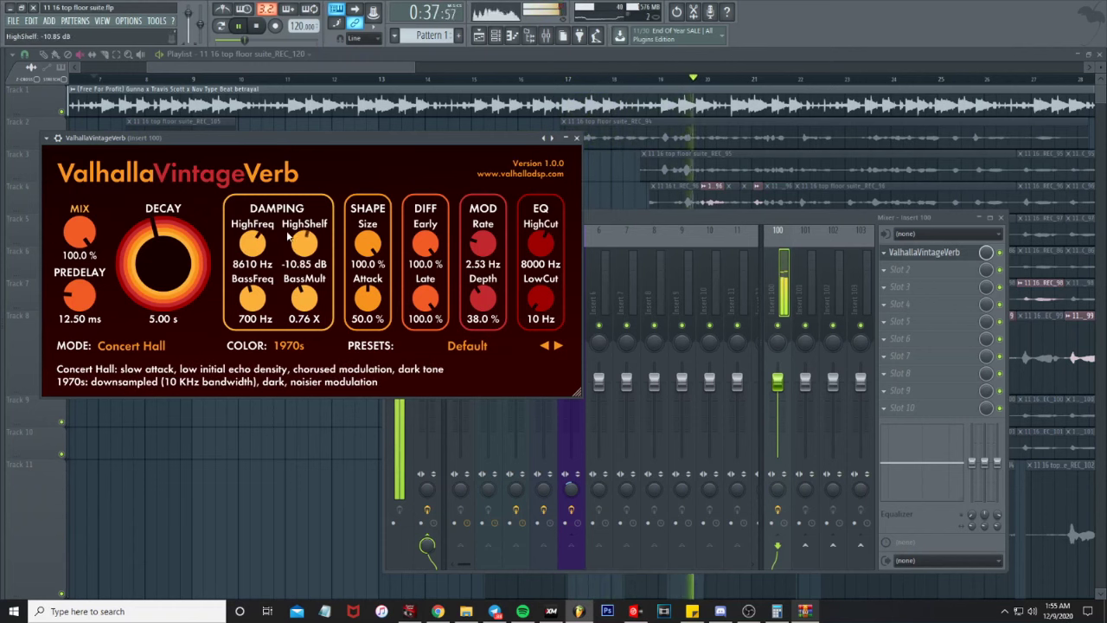
pyautogui.moveTo(295, 249); pyautogui.dragTo(271, 237)
pyautogui.press('space')
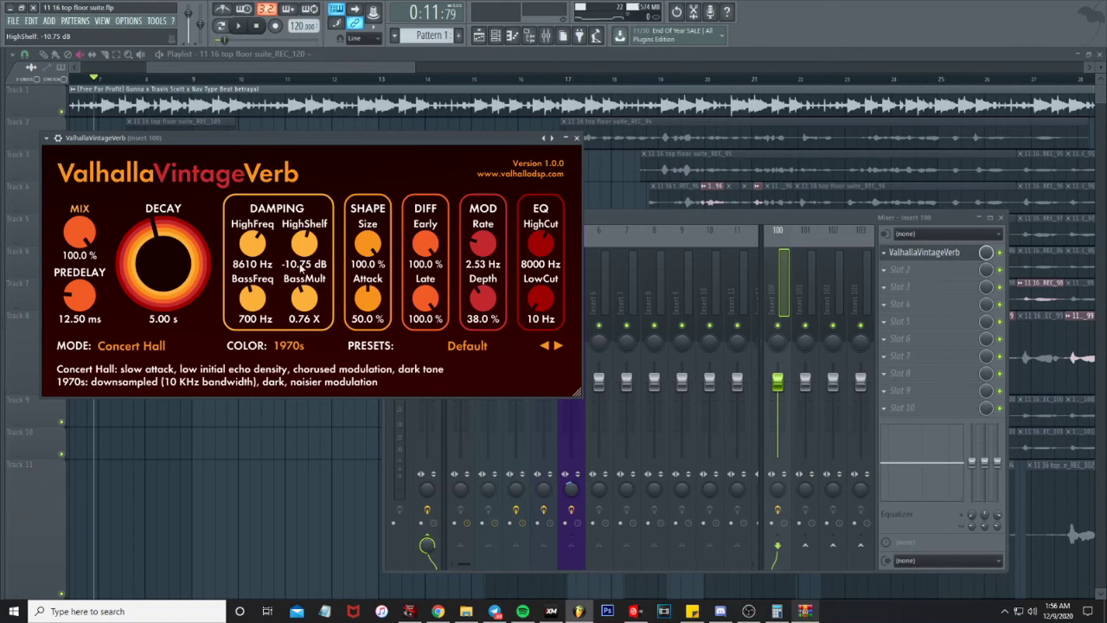
pyautogui.moveTo(304, 250); pyautogui.dragTo(296, 294)
pyautogui.moveTo(278, 271); pyautogui.dragTo(275, 266)
# Play from just before bar 11 and reopen the ValhallaVintageVerb window on Insert 100, moving it nearer the middle
pyautogui.click(273, 79)
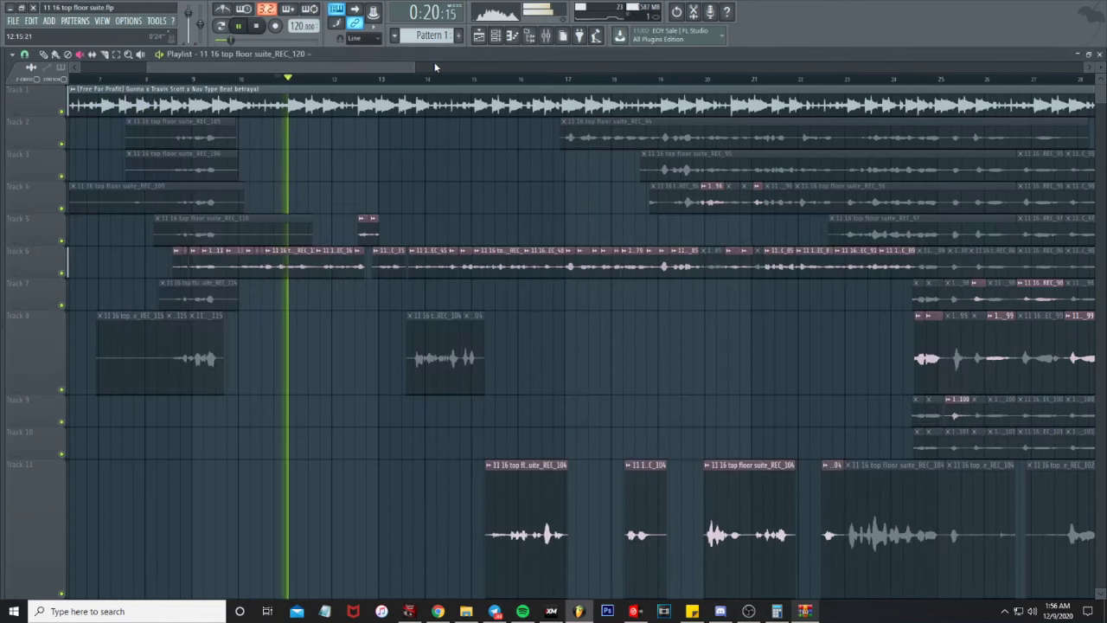
pyautogui.click(564, 38)
pyautogui.click(920, 251)
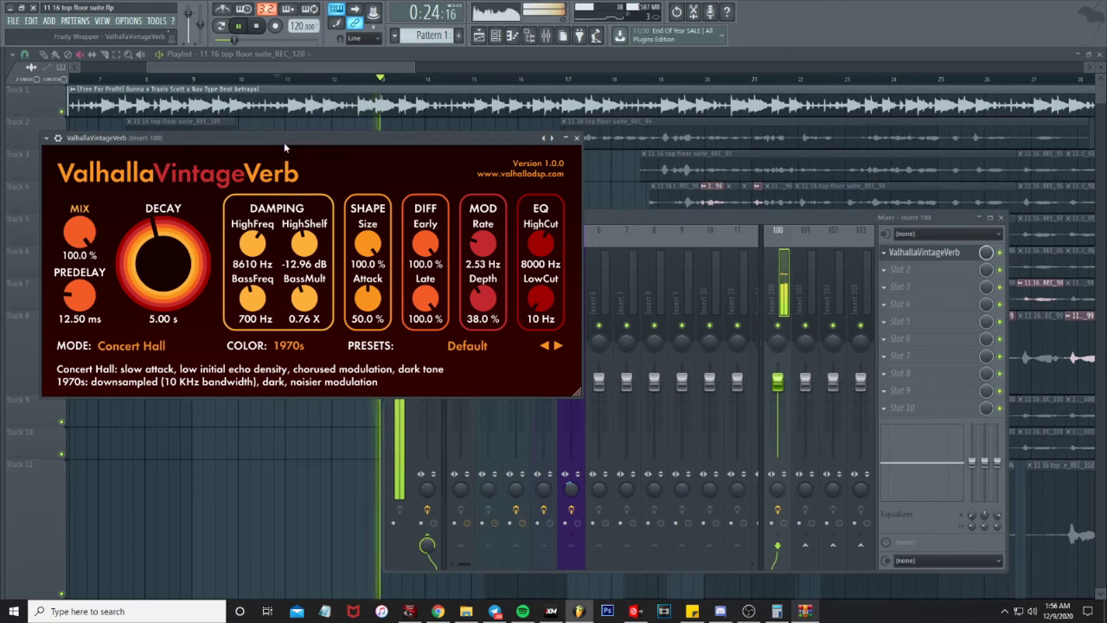
pyautogui.moveTo(284, 142); pyautogui.dragTo(372, 167)
pyautogui.press('space')
pyautogui.press('space')
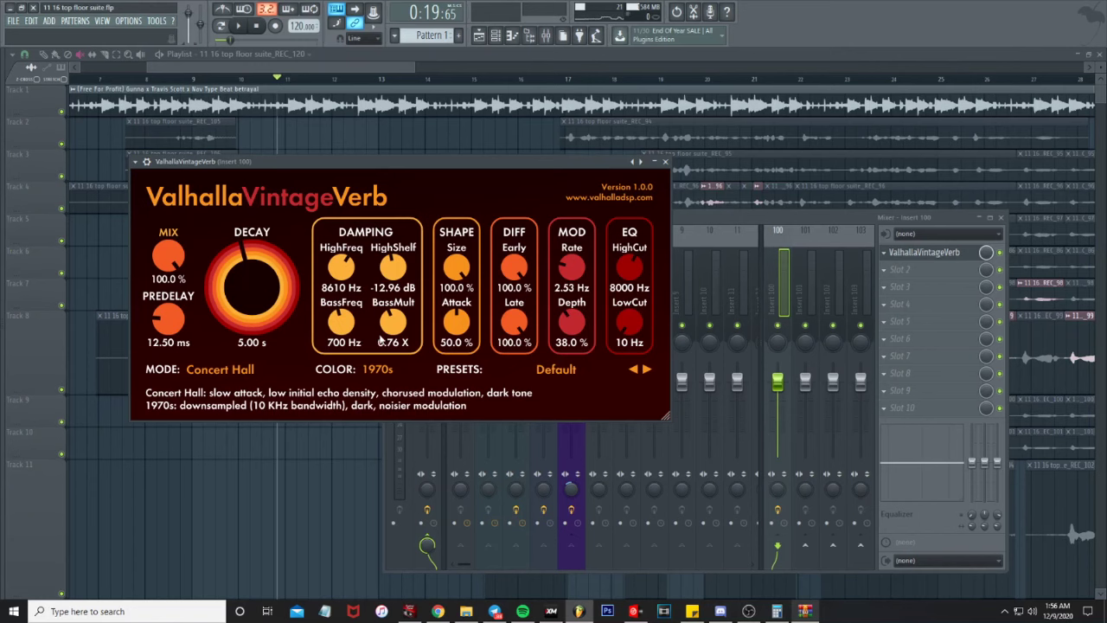
# Try the damping BassMult at 4.00 X during playback and bring it down to 0.77 X
pyautogui.press('space')
pyautogui.moveTo(386, 340); pyautogui.dragTo(381, 260)
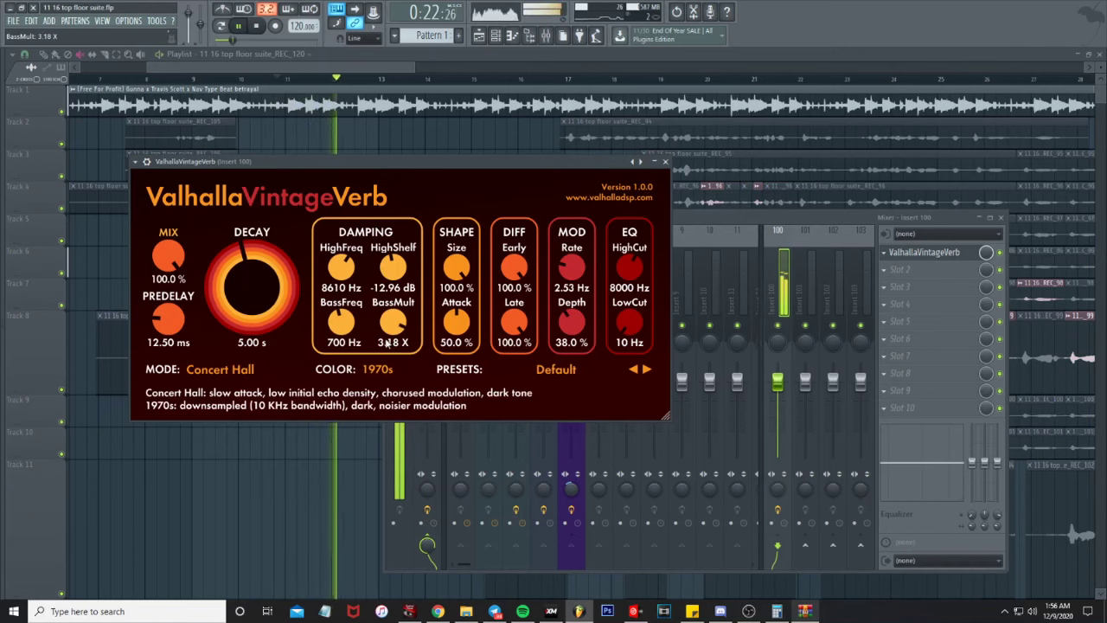
pyautogui.scroll(5, 392, 333)
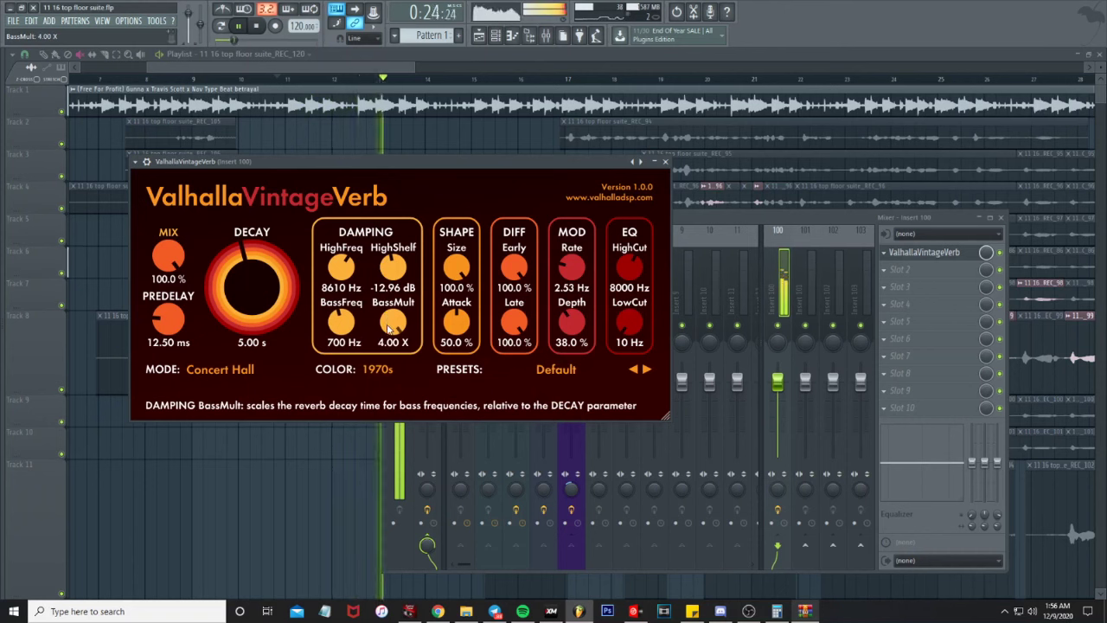
pyautogui.moveTo(391, 327); pyautogui.dragTo(398, 417)
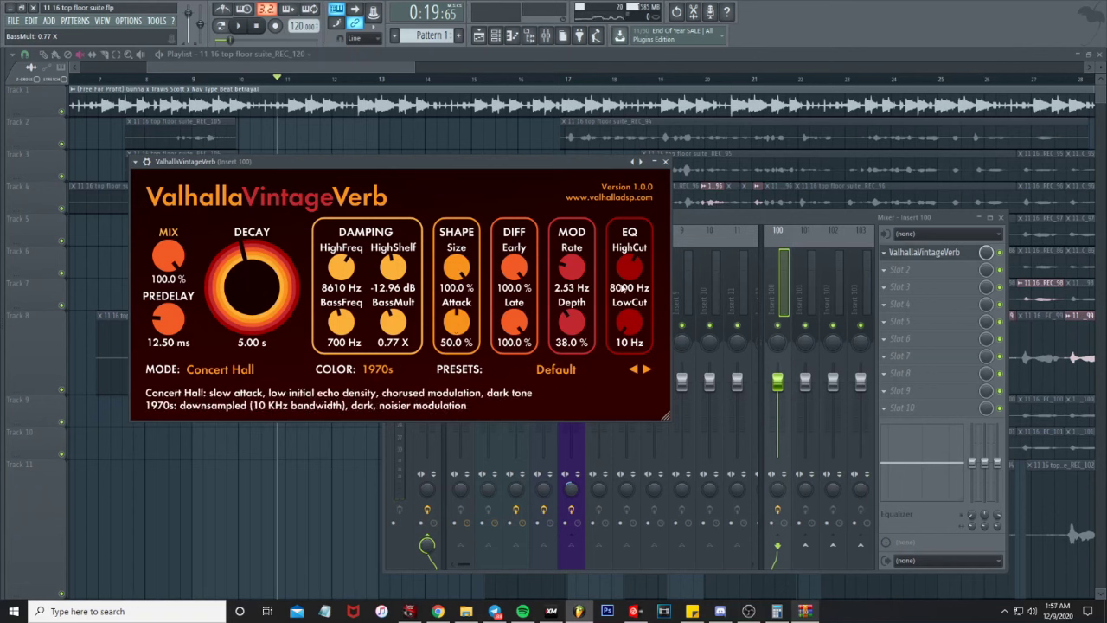
# Set the reverb's EQ HighCut to 7270 Hz and LowCut to 560 Hz while the song plays
pyautogui.press('space')
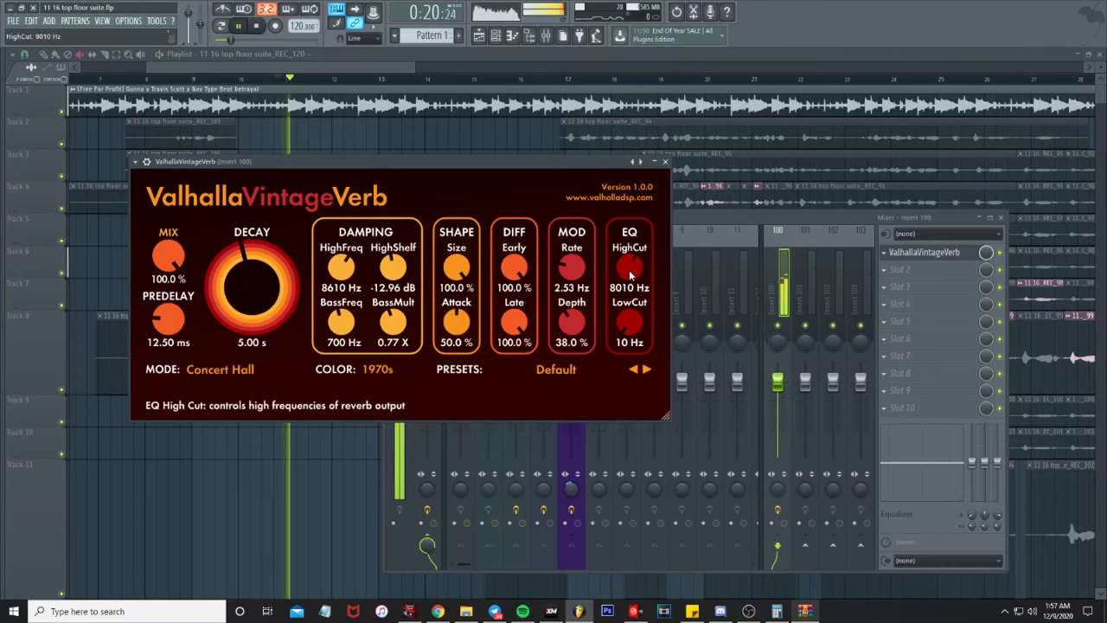
pyautogui.moveTo(630, 263); pyautogui.dragTo(630, 277)
pyautogui.moveTo(634, 329); pyautogui.dragTo(620, 277)
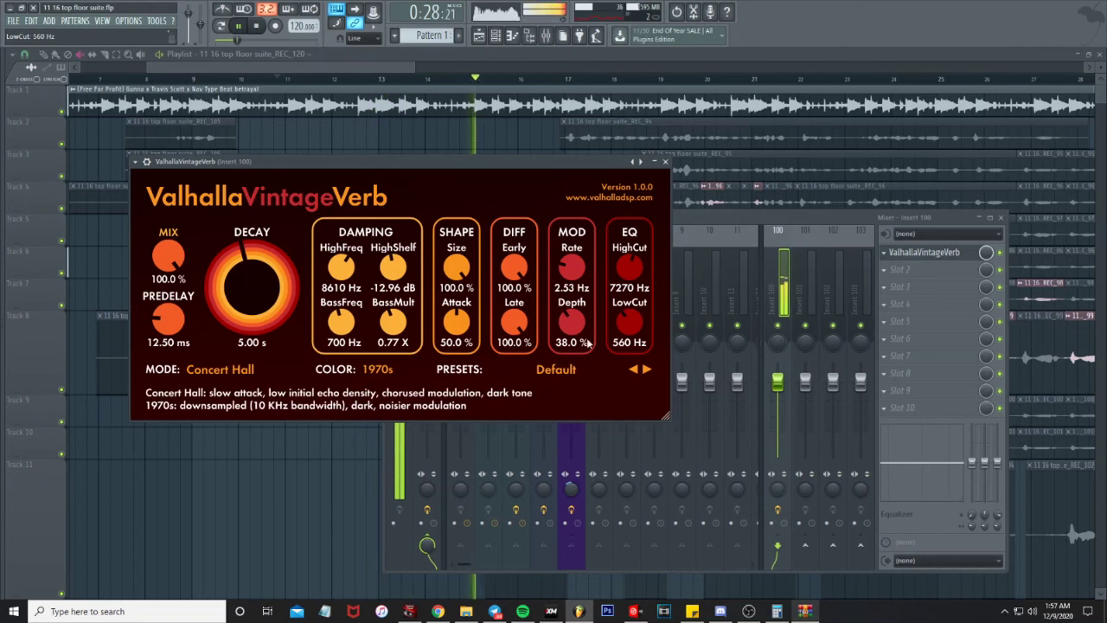
# Set the reverb's EQ LowCut to 470 Hz and stop playback
pyautogui.moveTo(630, 325); pyautogui.dragTo(625, 332)
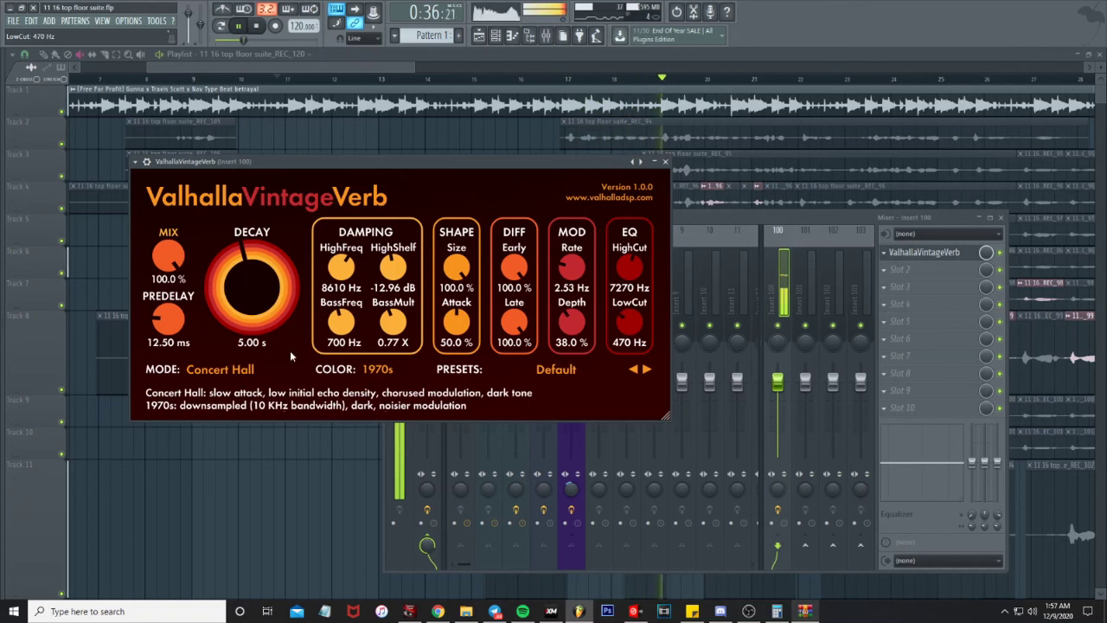
pyautogui.press('space')
# Audition the reverb modes Bright Hall, Plate, Room, Chamber and Random Space while the song plays
pyautogui.click(224, 373)
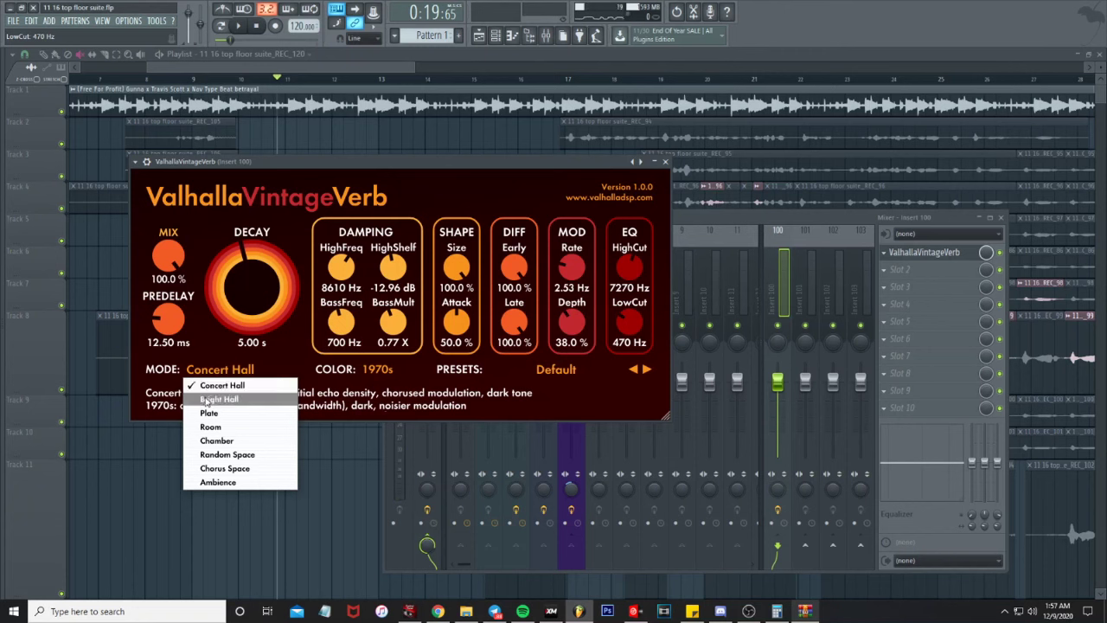
pyautogui.click(210, 400)
pyautogui.press('space')
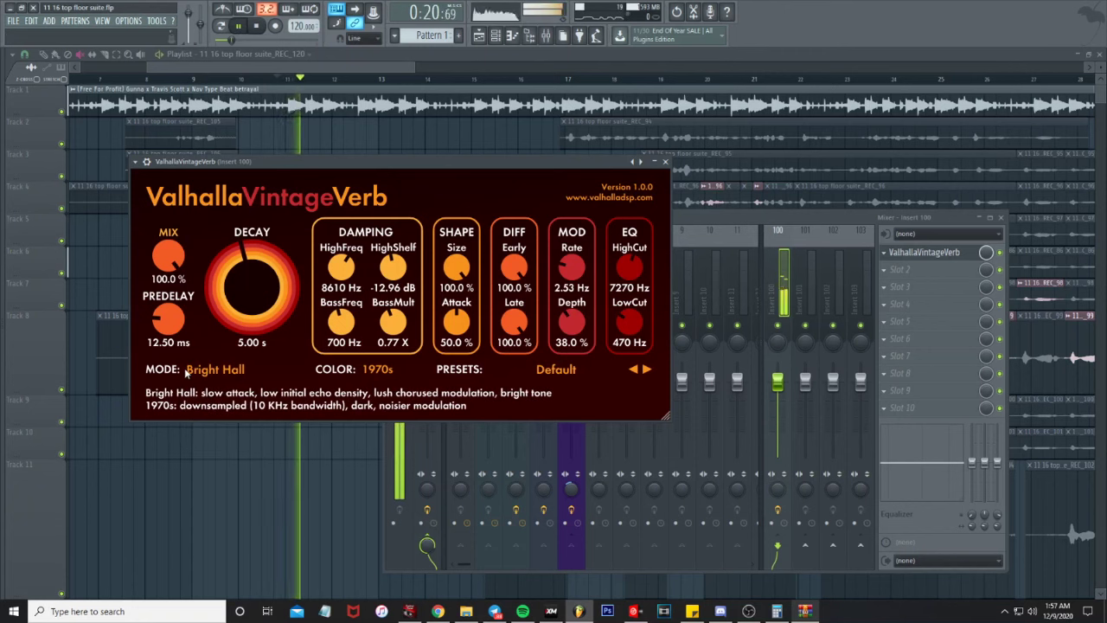
pyautogui.click(208, 371)
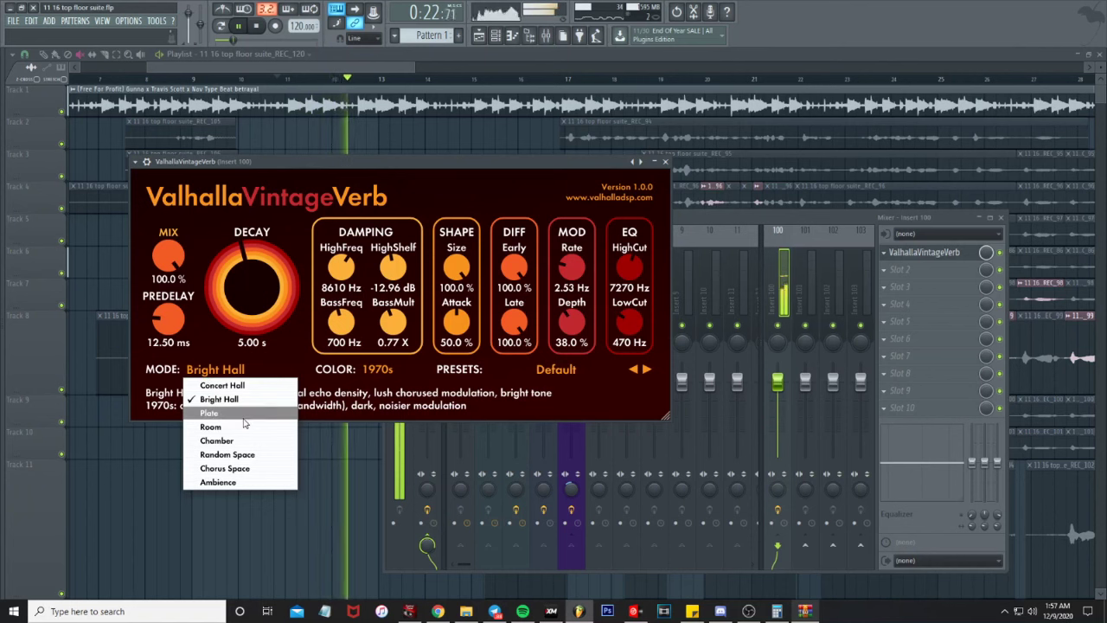
pyautogui.click(212, 478)
pyautogui.click(203, 369)
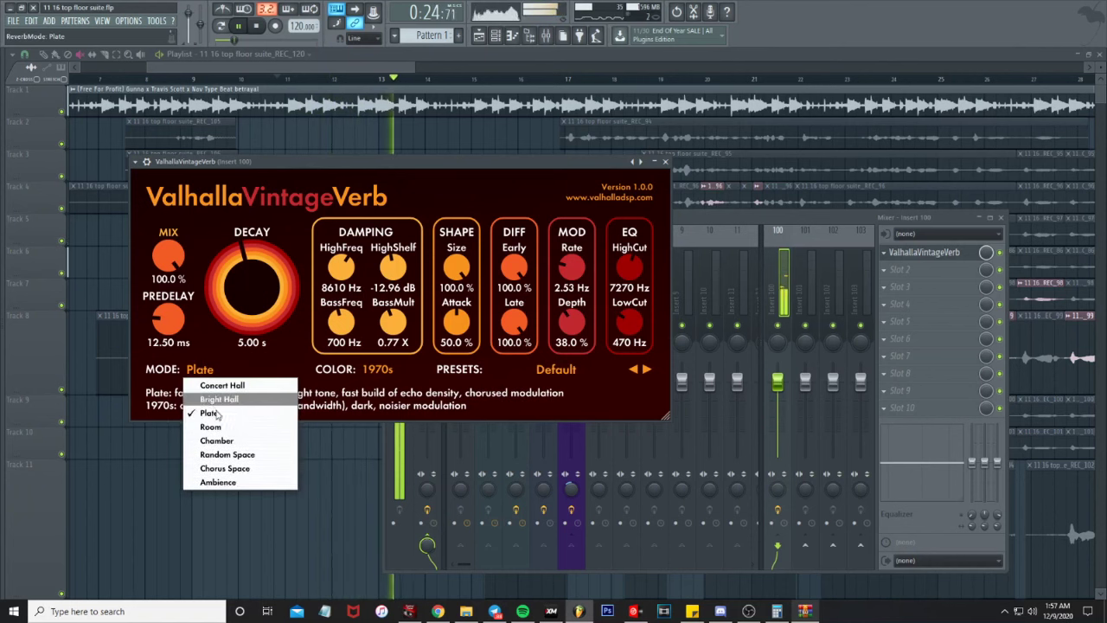
pyautogui.click(212, 427)
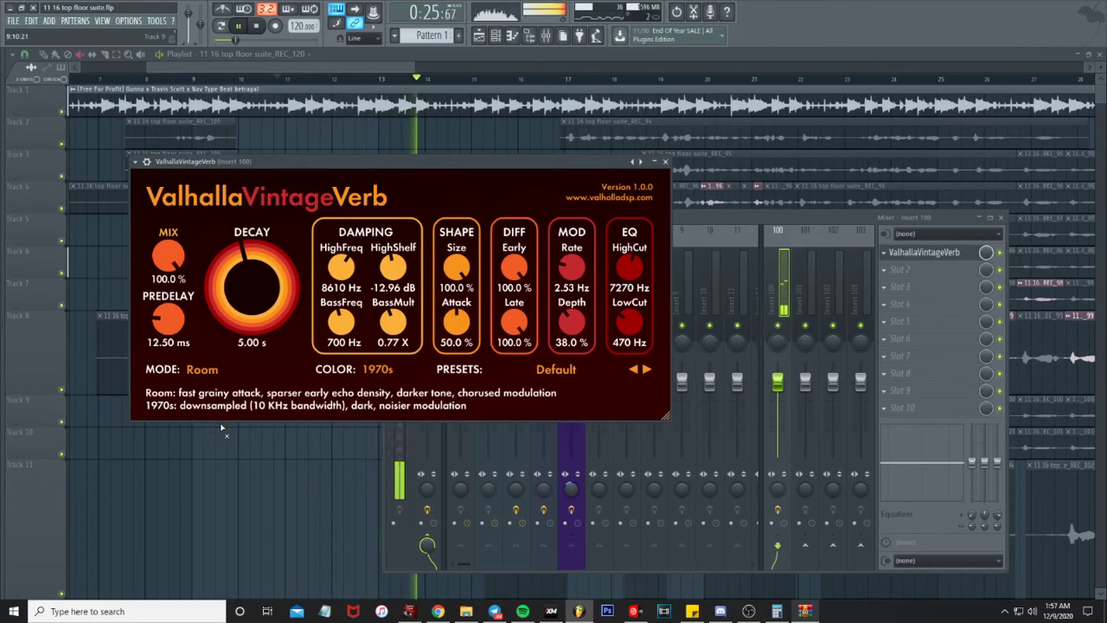
pyautogui.click(207, 372)
pyautogui.click(212, 440)
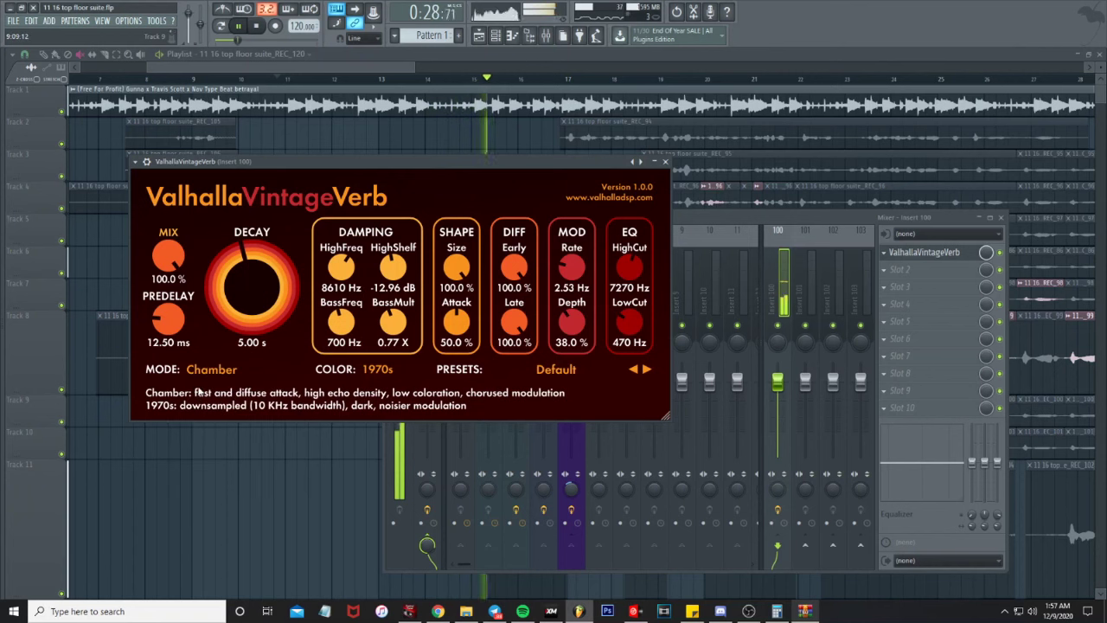
pyautogui.click(208, 370)
pyautogui.click(216, 452)
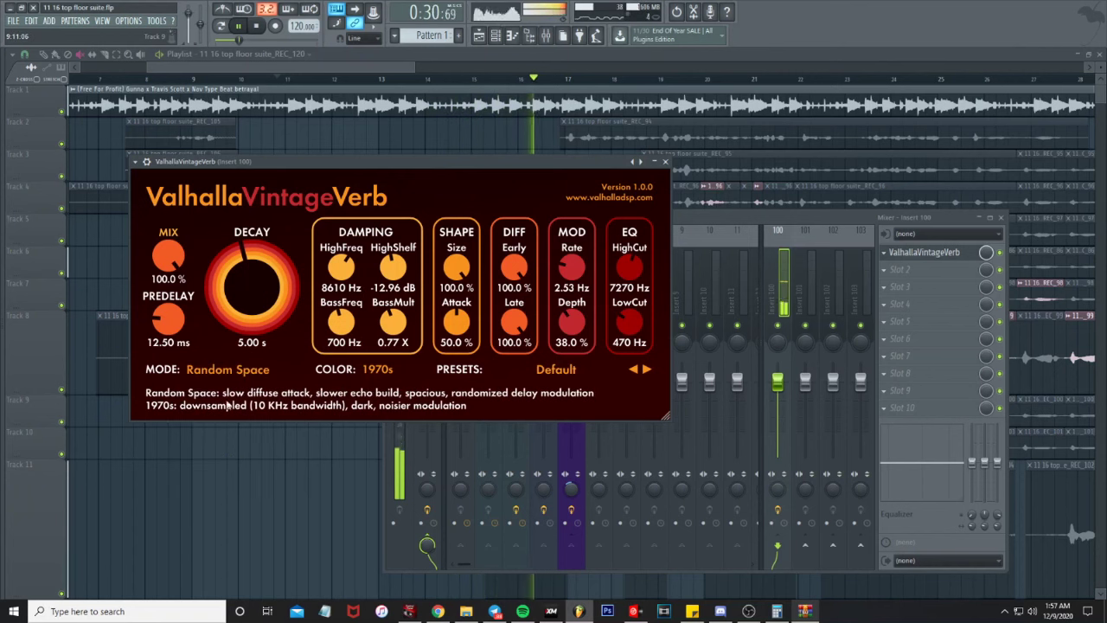
# Set the reverb's shape Attack to 0.0 %, compare Random Space with Chorus Space and settle on Chorus Space mode
pyautogui.moveTo(456, 320); pyautogui.dragTo(415, 563)
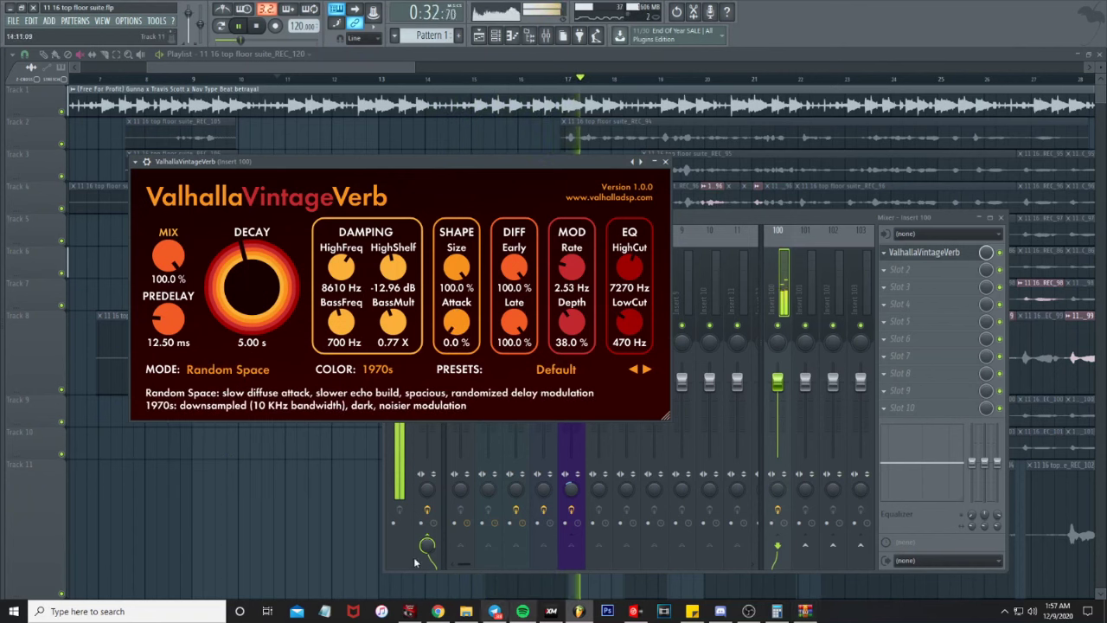
pyautogui.click(207, 370)
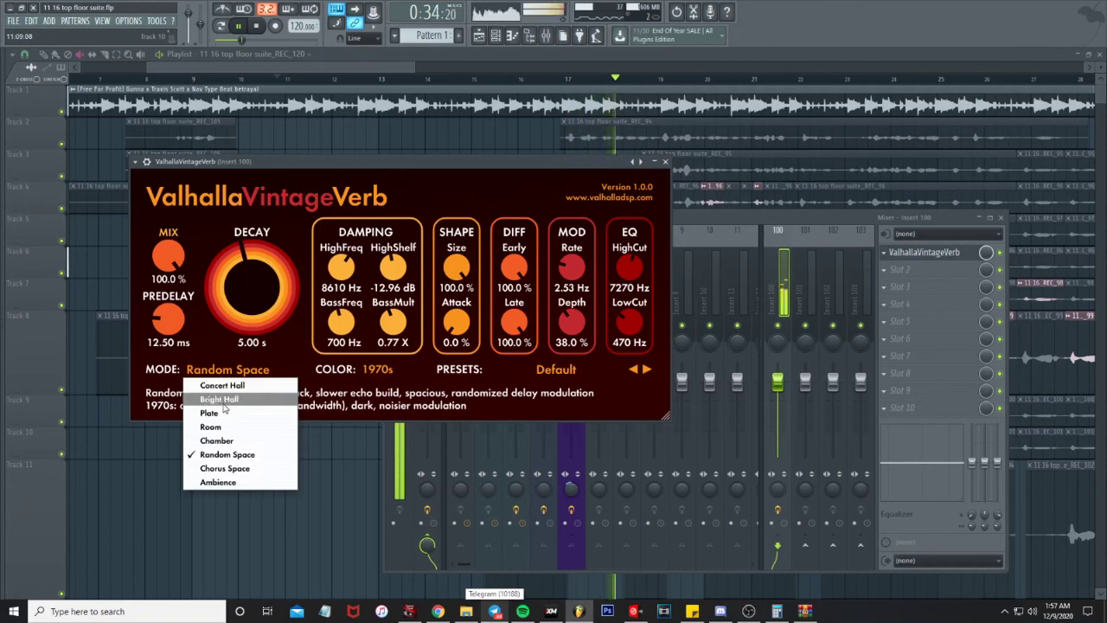
pyautogui.click(223, 468)
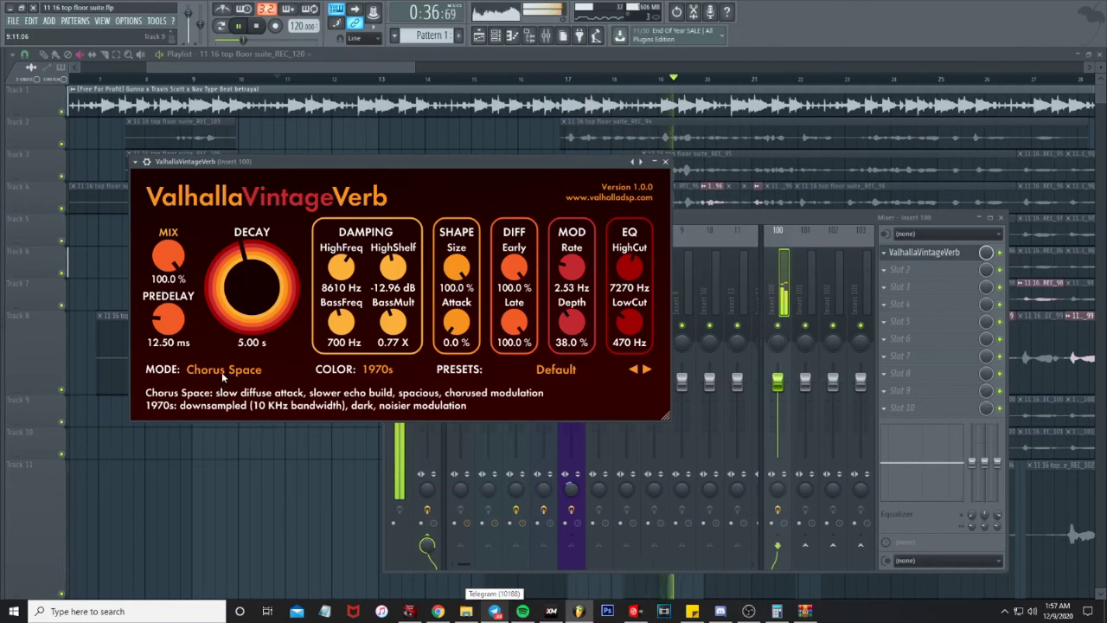
pyautogui.click(221, 374)
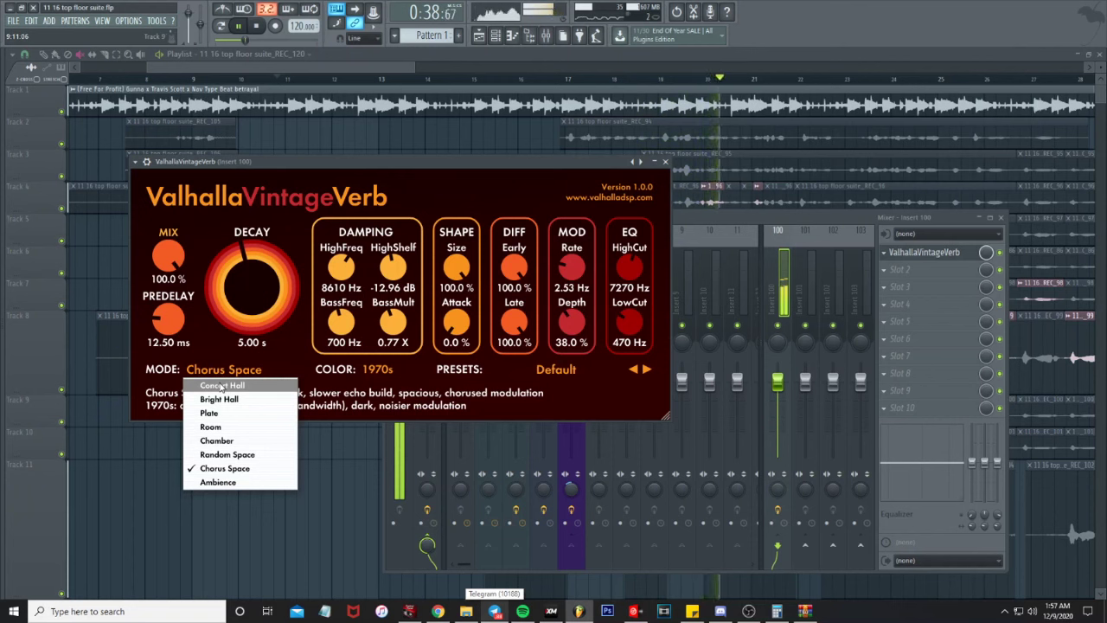
pyautogui.click(229, 455)
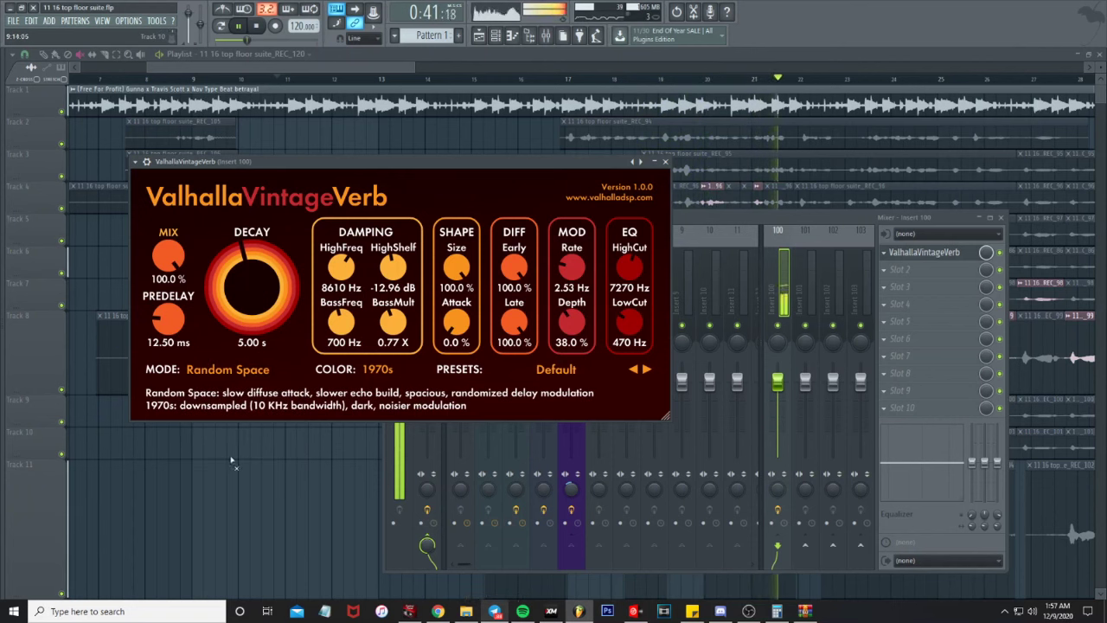
pyautogui.click(239, 375)
pyautogui.click(232, 470)
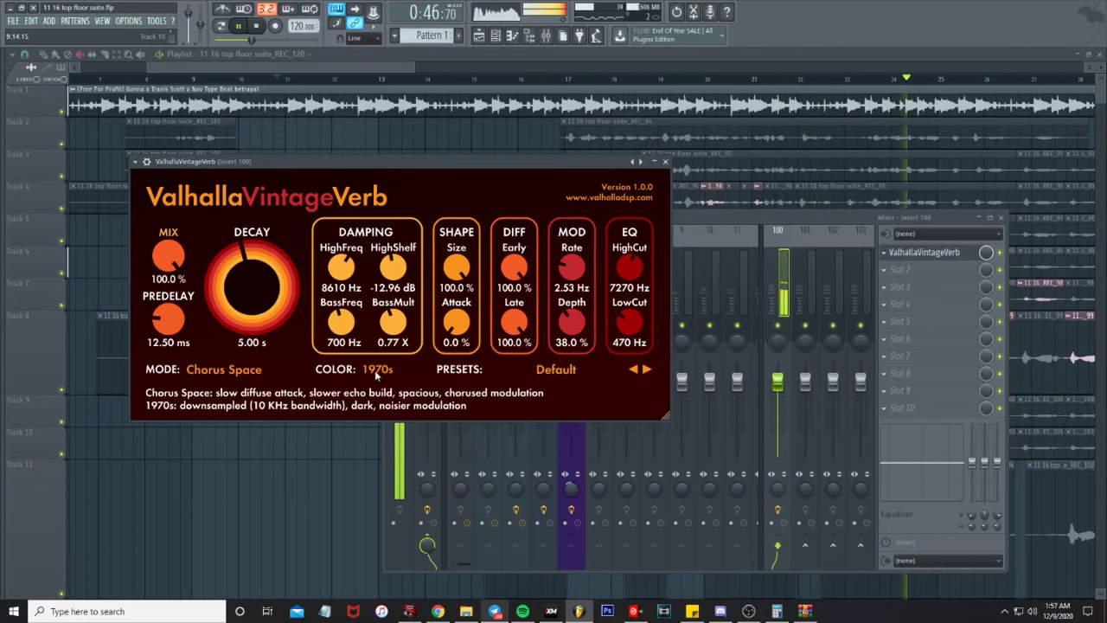
# Try the reverb's 1980s color during playback and switch the color to NOW
pyautogui.click(377, 369)
pyautogui.click(381, 396)
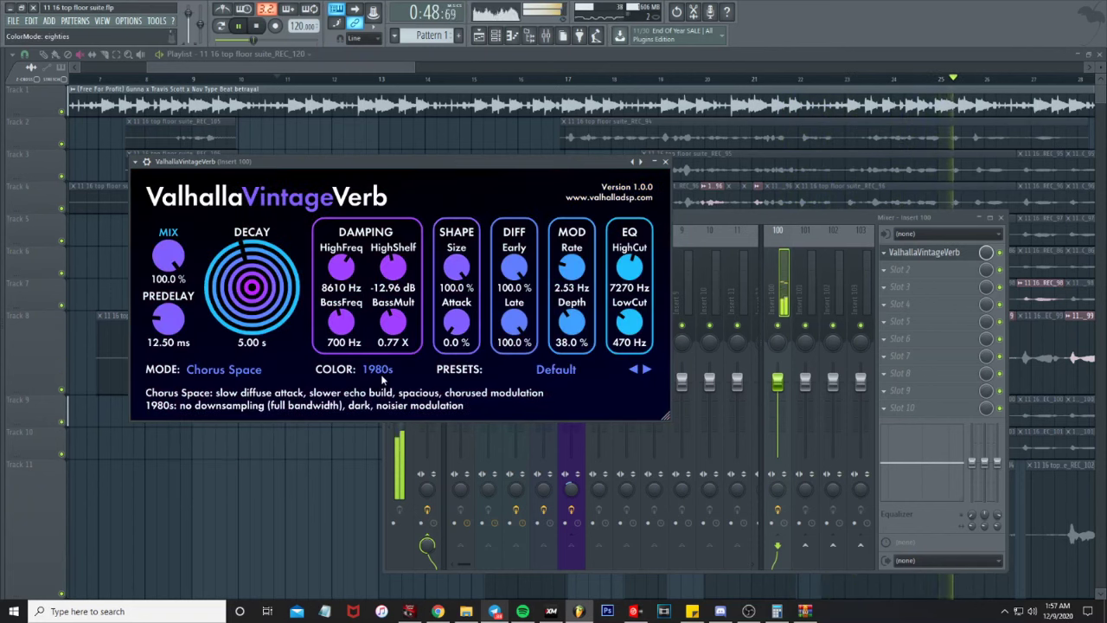
pyautogui.click(382, 374)
pyautogui.click(382, 398)
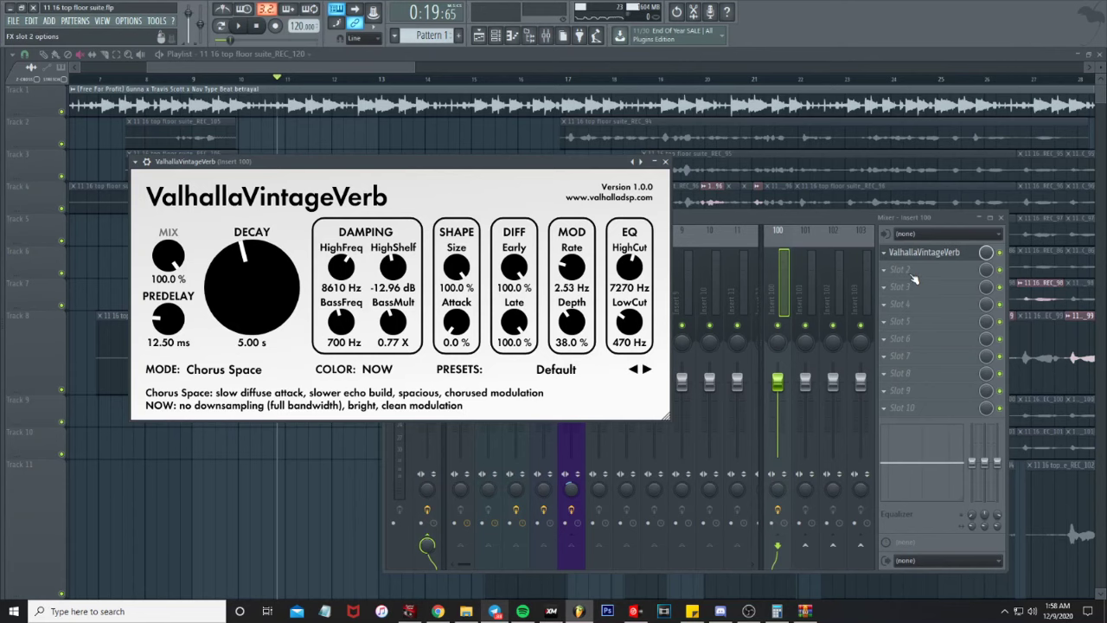
# Add Fruity Parametric EQ 2 to slot 2 of Insert 100, after the reverb, and start playback
pyautogui.click(911, 276)
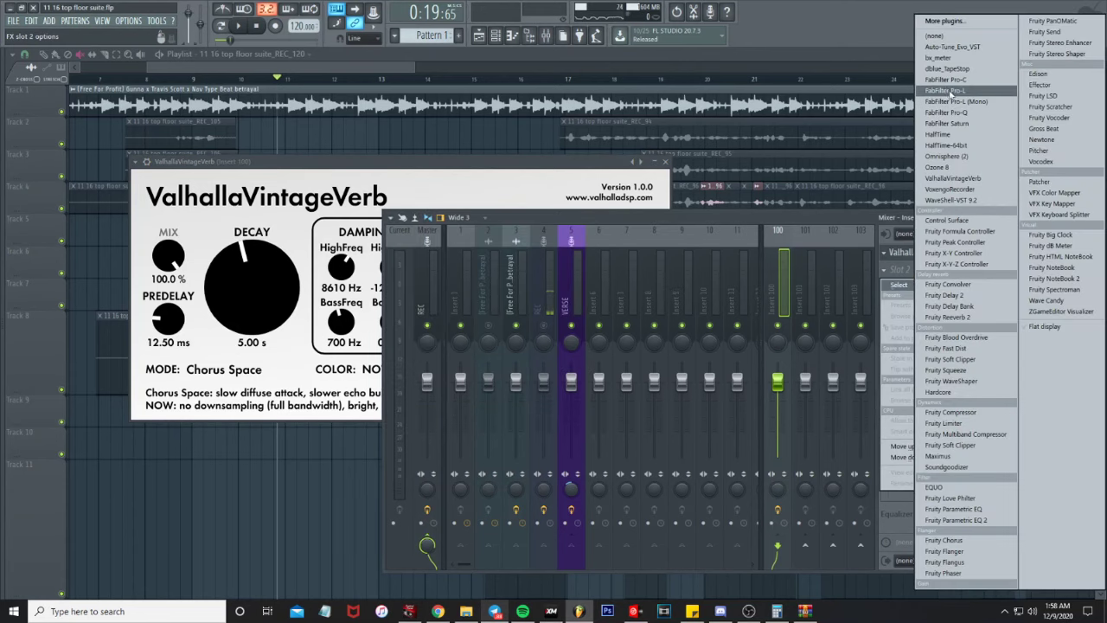
pyautogui.click(763, 290)
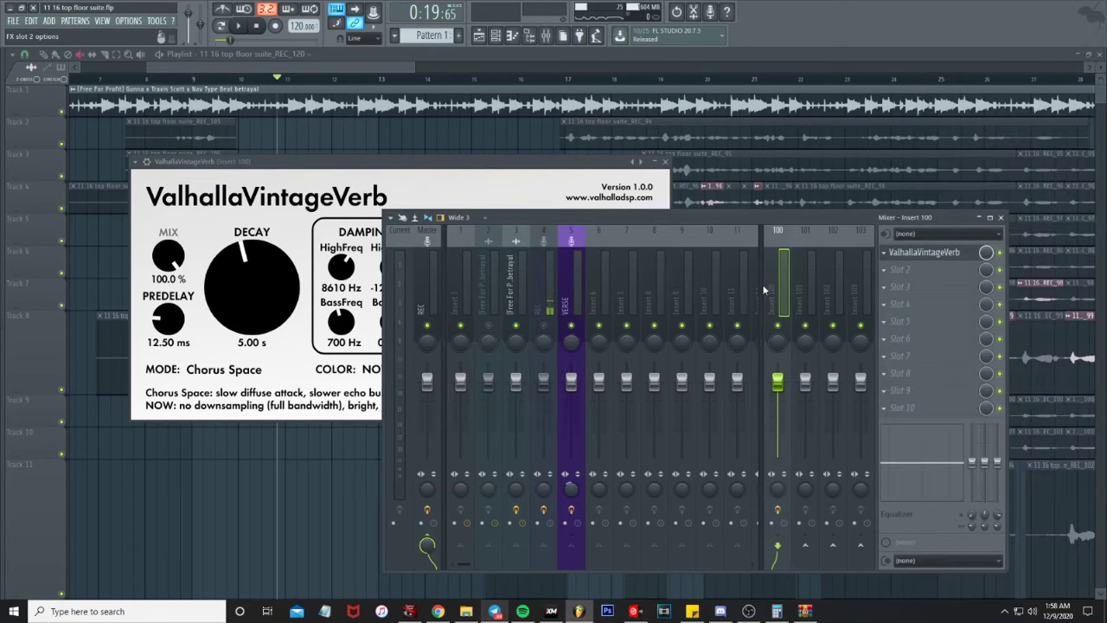
pyautogui.press('space')
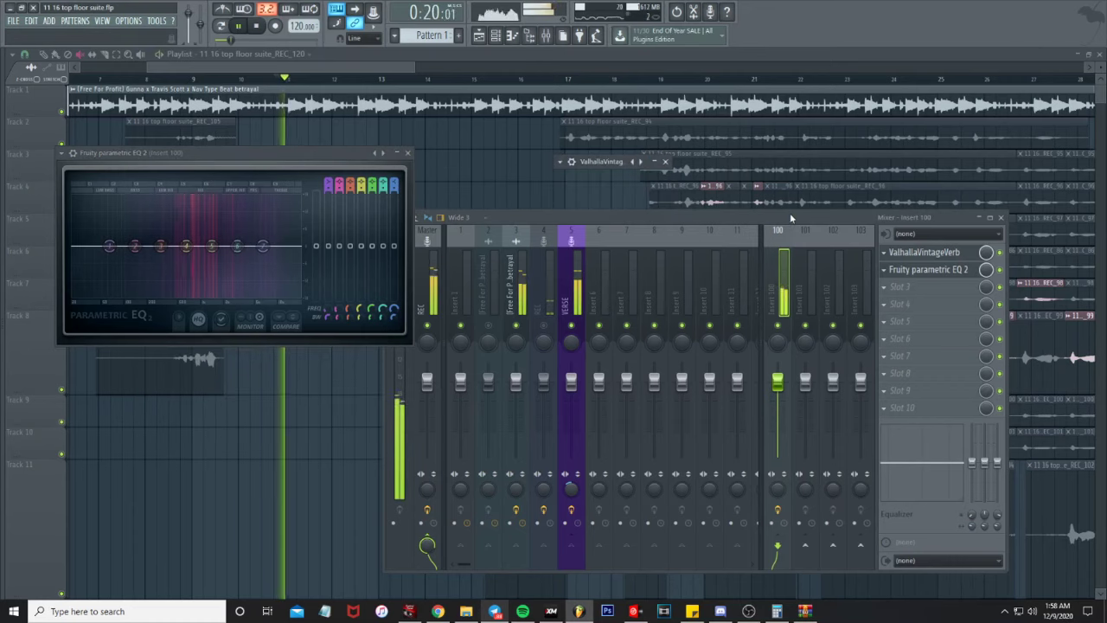
# In Parametric EQ 2, pull the low and high shelves fully down to roll off both ends and make a small band 3 cut in the upper mids
pyautogui.click(355, 208)
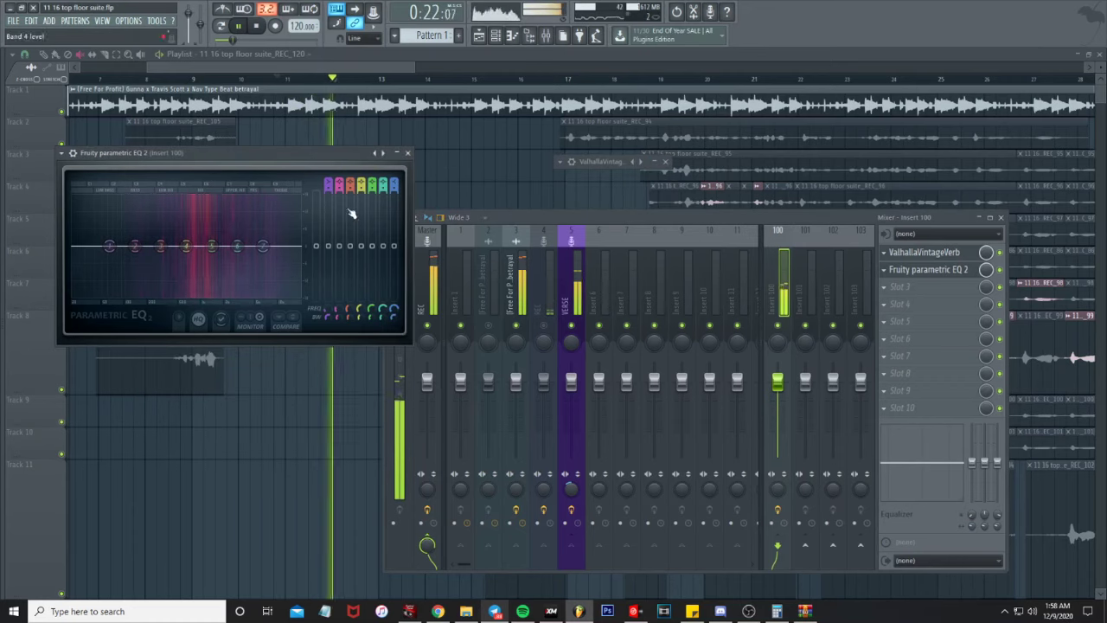
pyautogui.moveTo(110, 247); pyautogui.dragTo(165, 296)
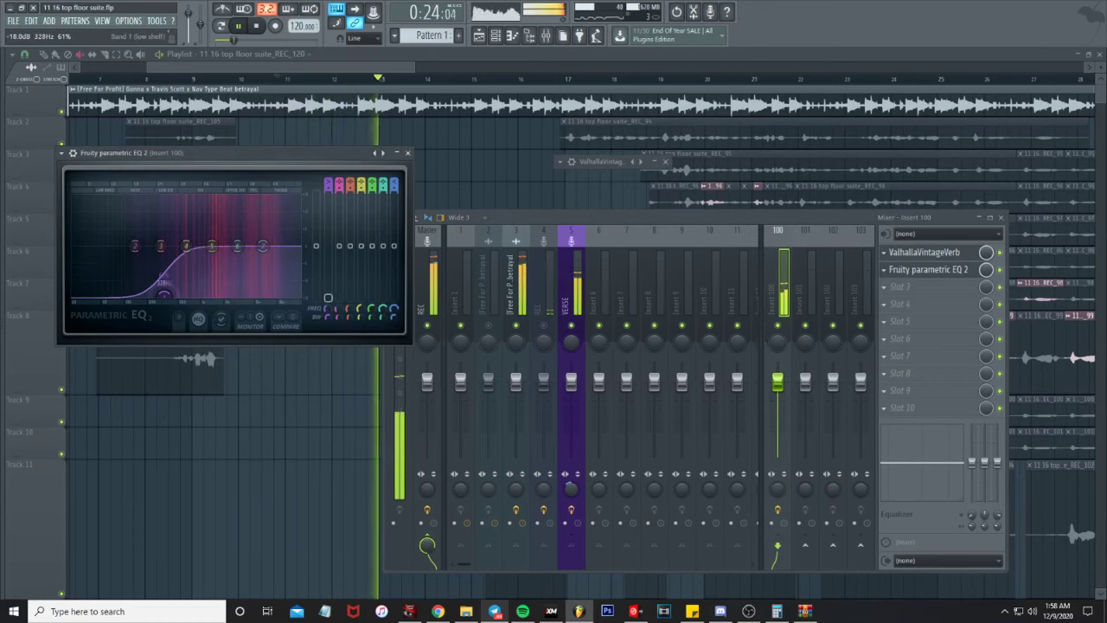
pyautogui.moveTo(263, 256); pyautogui.dragTo(266, 302)
pyautogui.moveTo(164, 296); pyautogui.dragTo(171, 293)
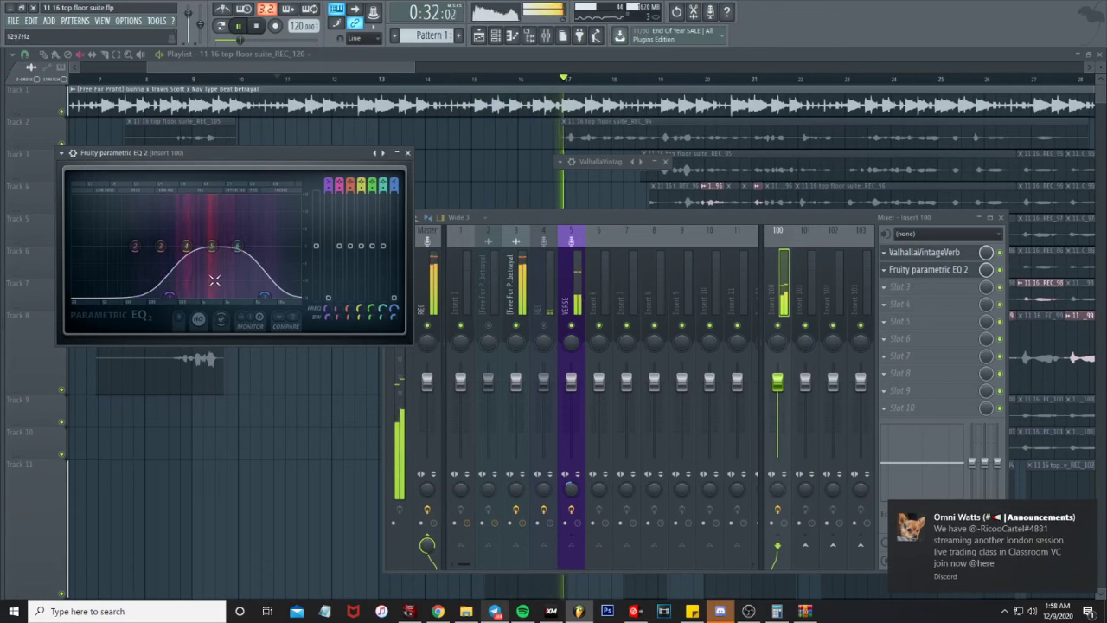
pyautogui.moveTo(160, 246); pyautogui.dragTo(244, 257)
# Lower the low and high bands of Insert 100's mixer equalizer to -18.0 and close the Parametric EQ 2 window
pyautogui.moveTo(971, 461); pyautogui.dragTo(971, 500)
pyautogui.moveTo(997, 461); pyautogui.dragTo(997, 500)
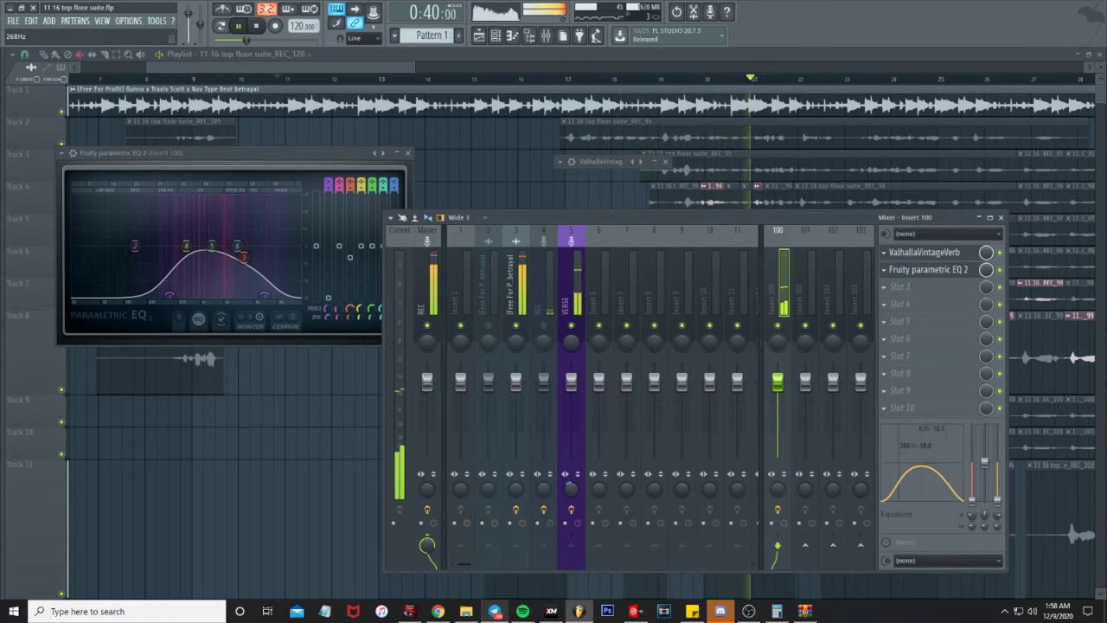
pyautogui.click(409, 155)
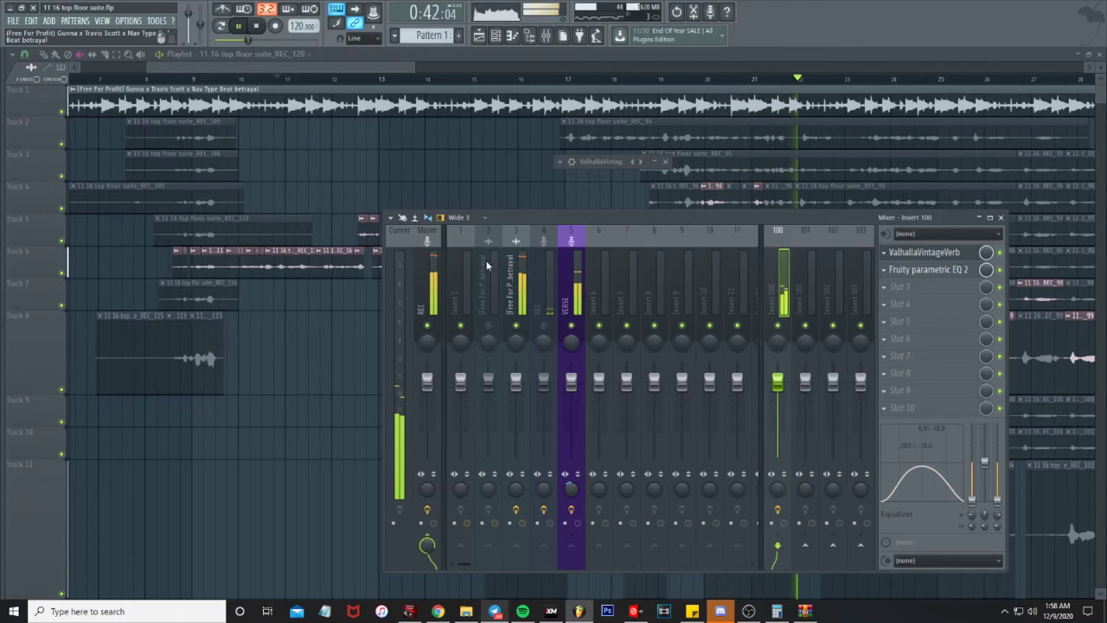
# Check the VERSE track, return to Insert 100, set its stereo separation to 34% separated and stop playback
pyautogui.click(569, 260)
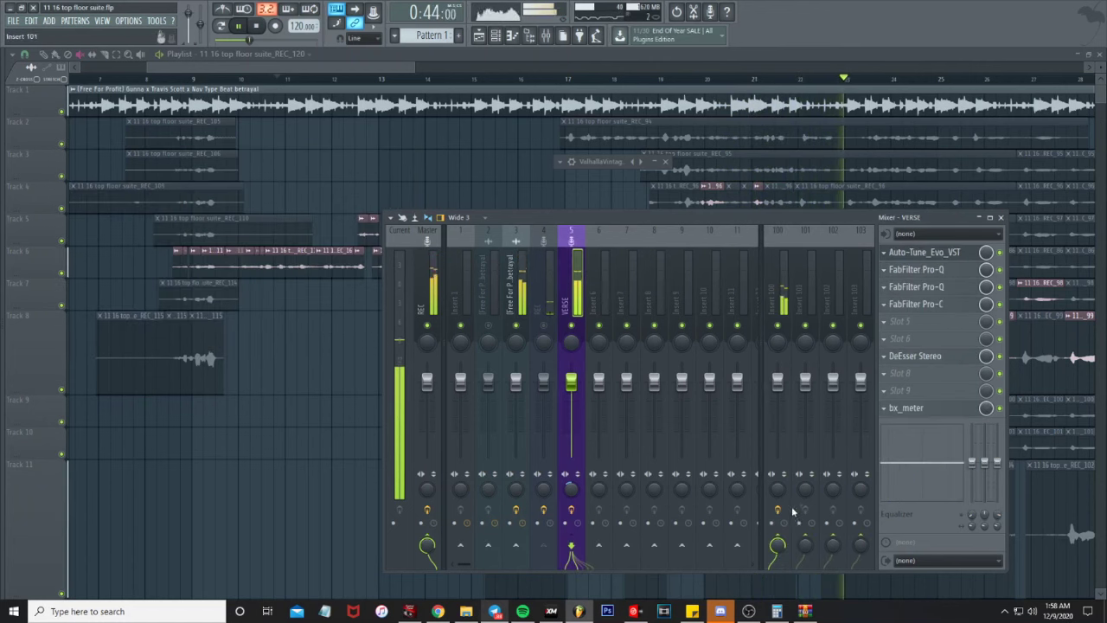
pyautogui.click(781, 309)
pyautogui.press('space')
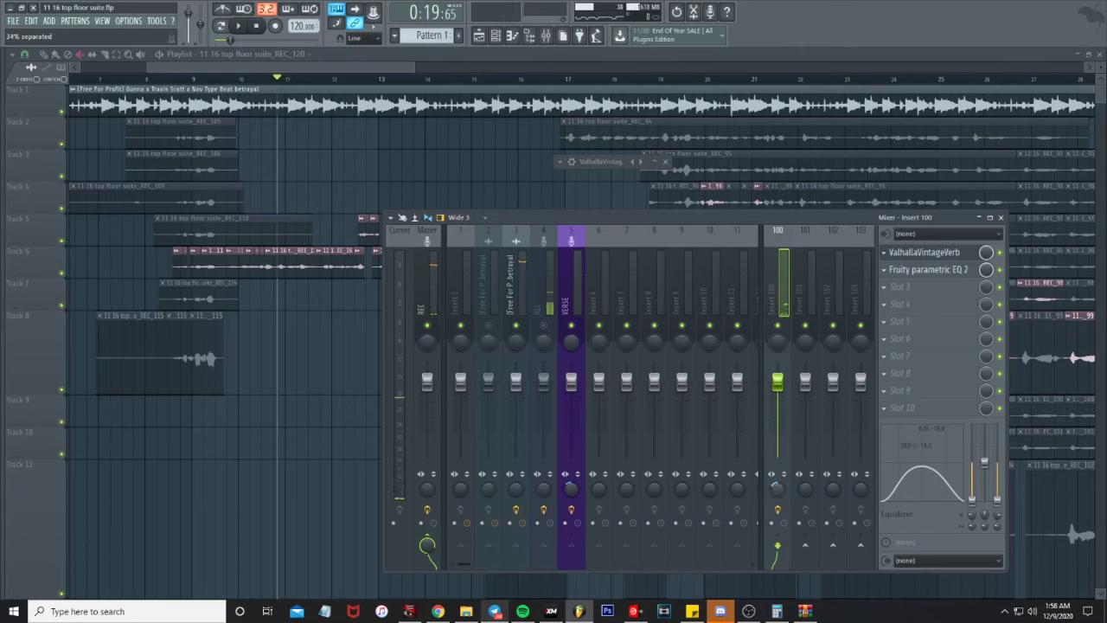
# Set the VERSE track's send to Insert 100 to 41% during playback, muting the beat track temporarily to hear the vocals alone
pyautogui.press('space')
pyautogui.click(571, 518)
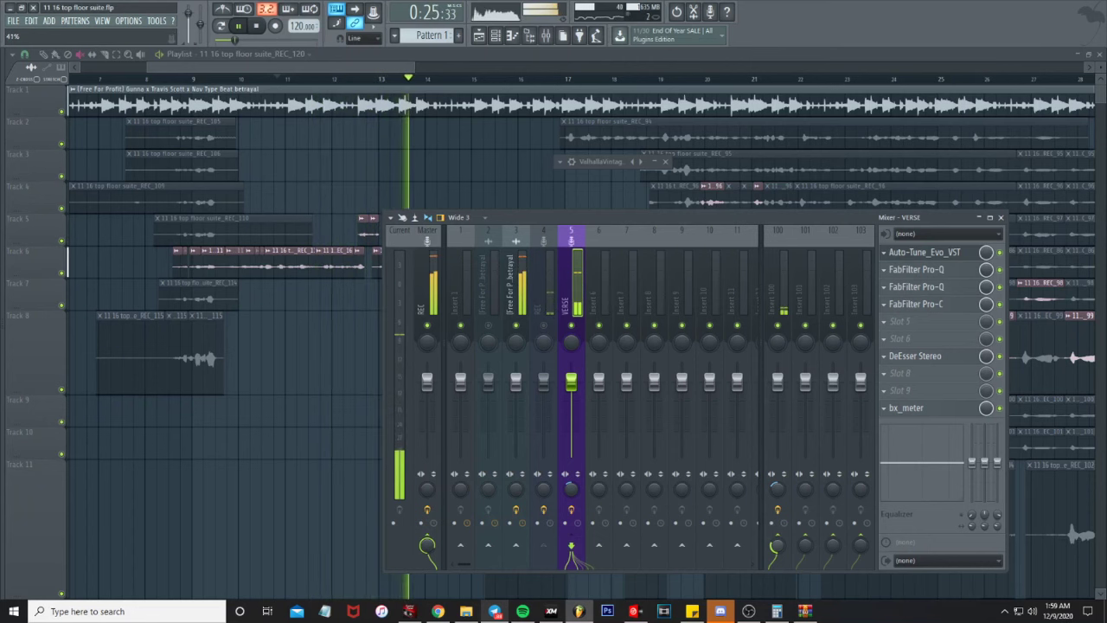
pyautogui.click(517, 325)
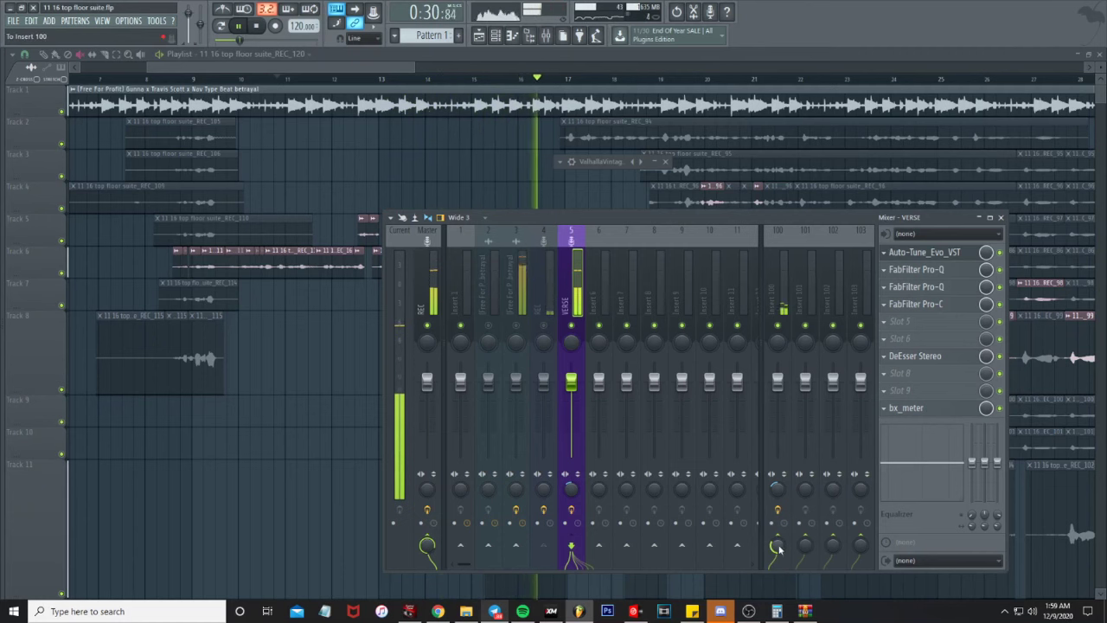
pyautogui.click(517, 325)
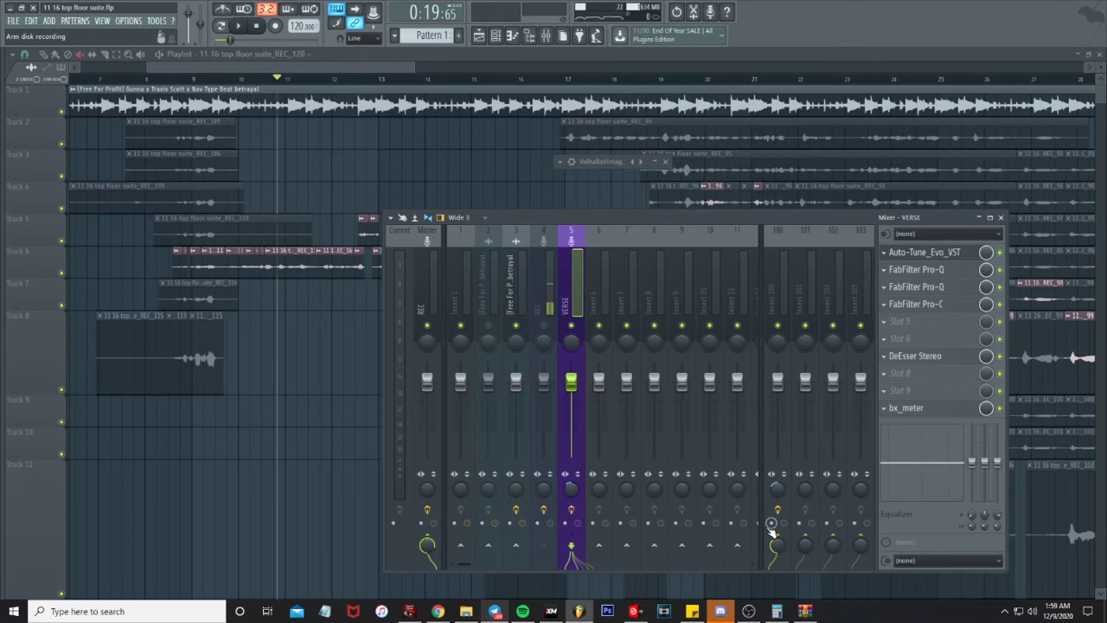
# Add FabFilter Pro-Q to slot 1 of the Master track with a small cut near 250 Hz and a boost of about 3.3 dB near 10 kHz
pyautogui.click(426, 288)
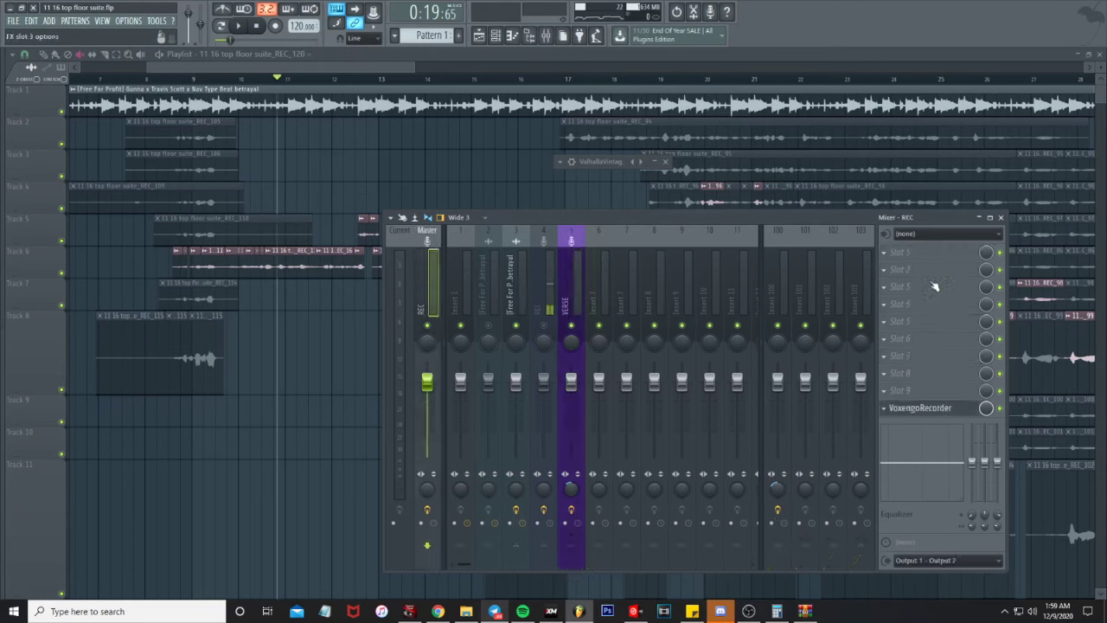
pyautogui.click(908, 251)
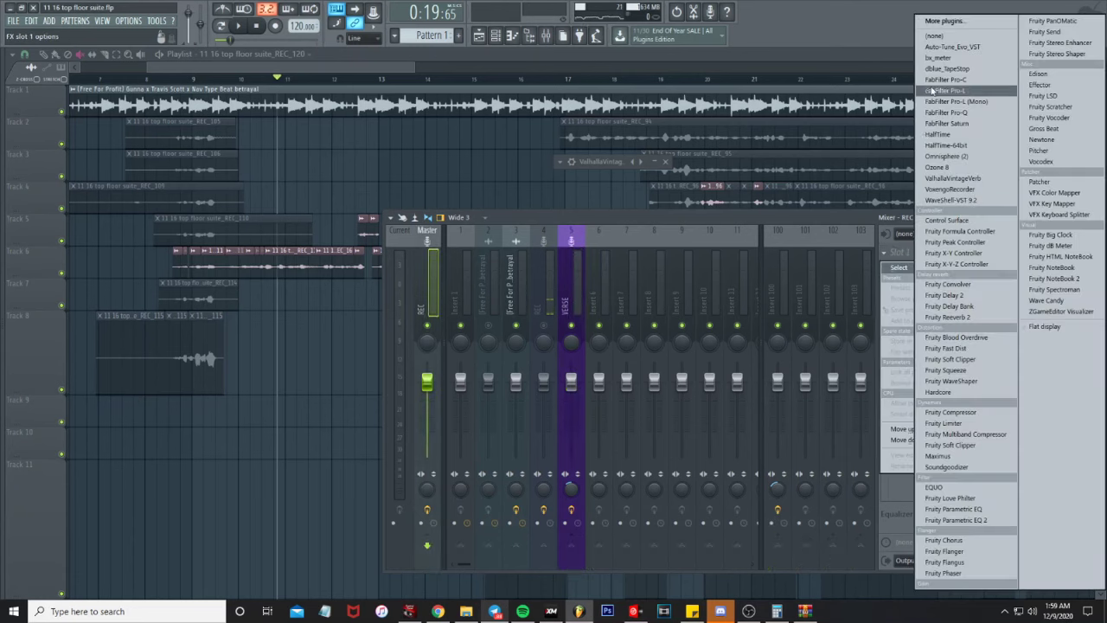
pyautogui.click(973, 125)
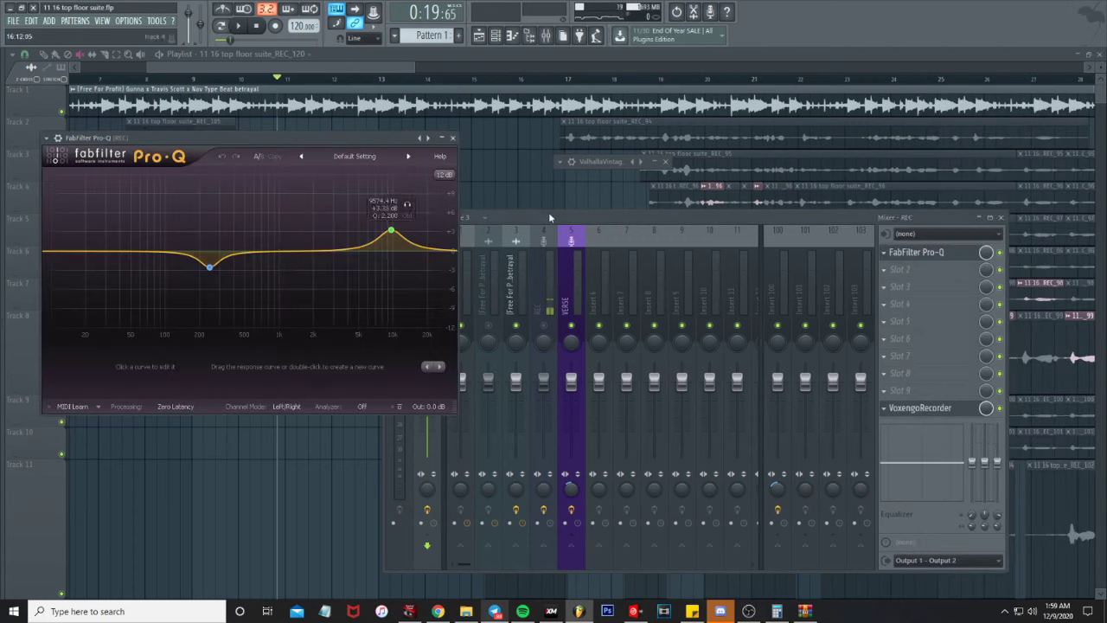
# Play the song to hear the Master track's Pro-Q settings and close the Pro-Q window
pyautogui.click(549, 212)
pyautogui.press('space')
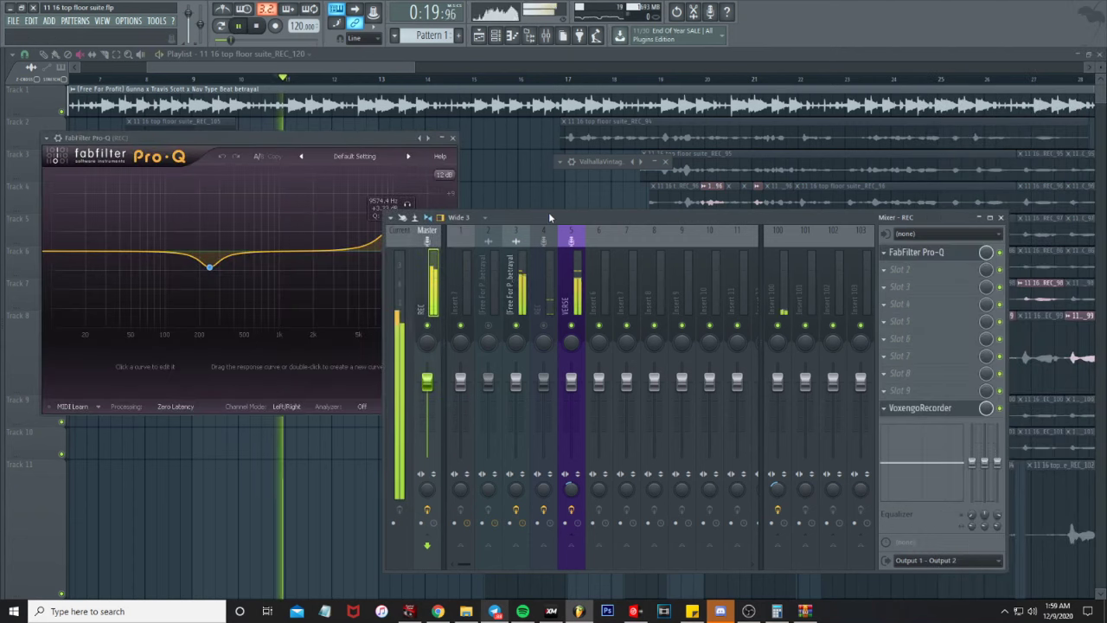
pyautogui.click(456, 140)
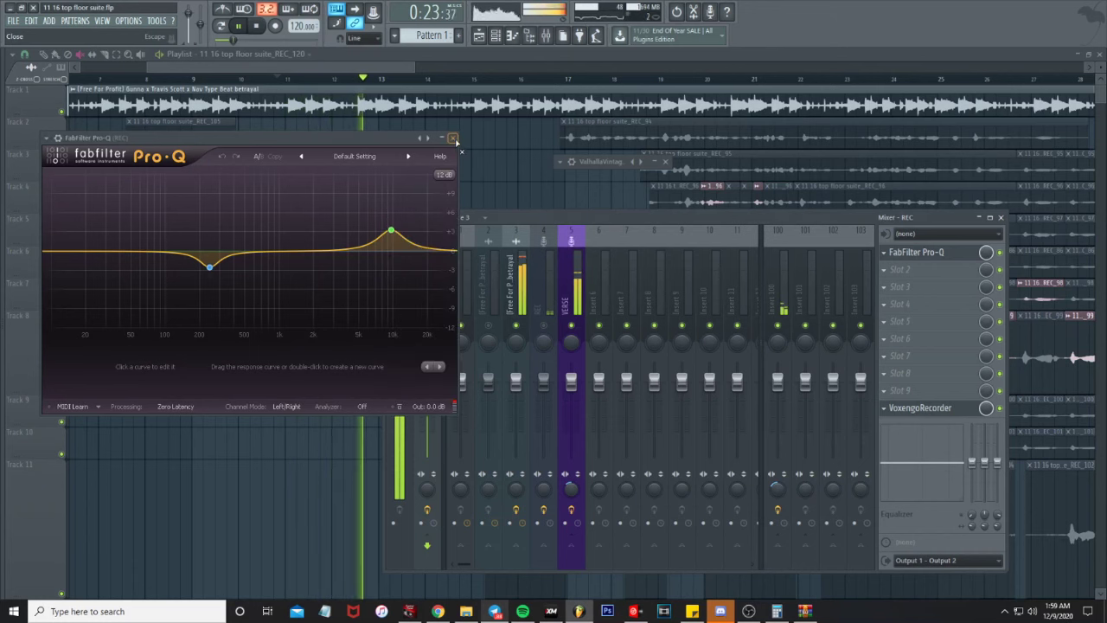
pyautogui.click(454, 139)
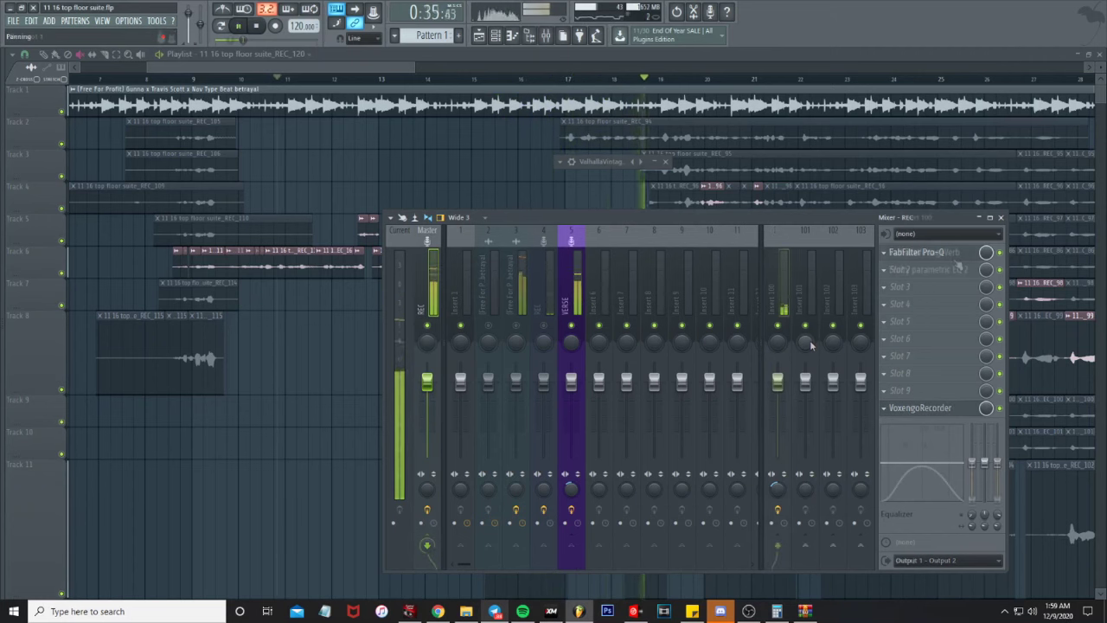
# Stop playback and expand the minimized ValhallaVintageVerb window of Insert 100
pyautogui.press('space')
pyautogui.click(605, 162)
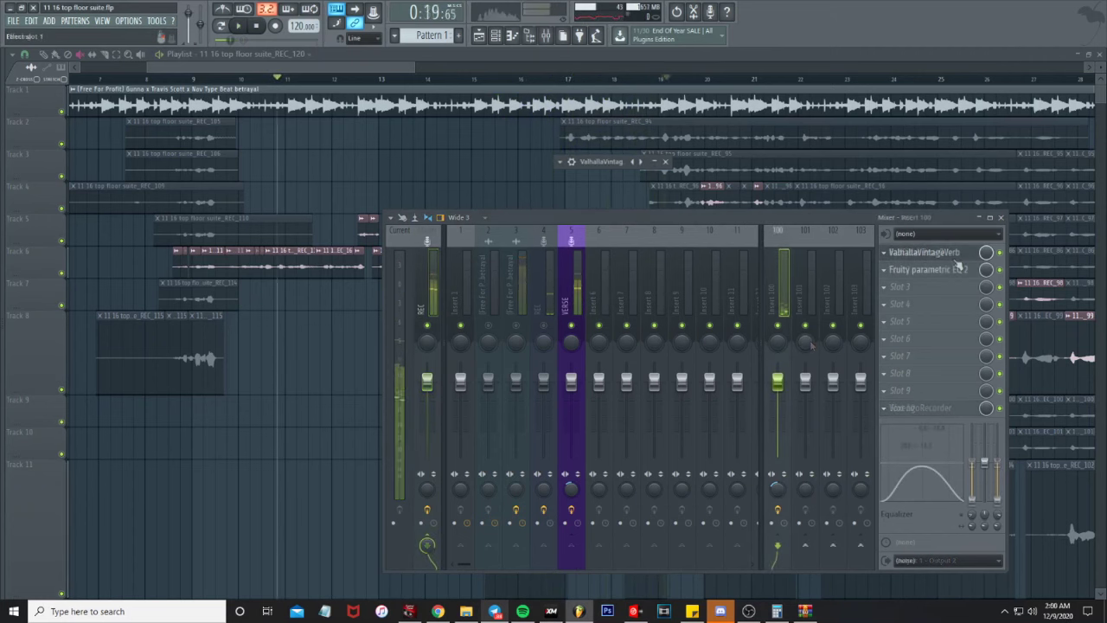
pyautogui.doubleClick(605, 162)
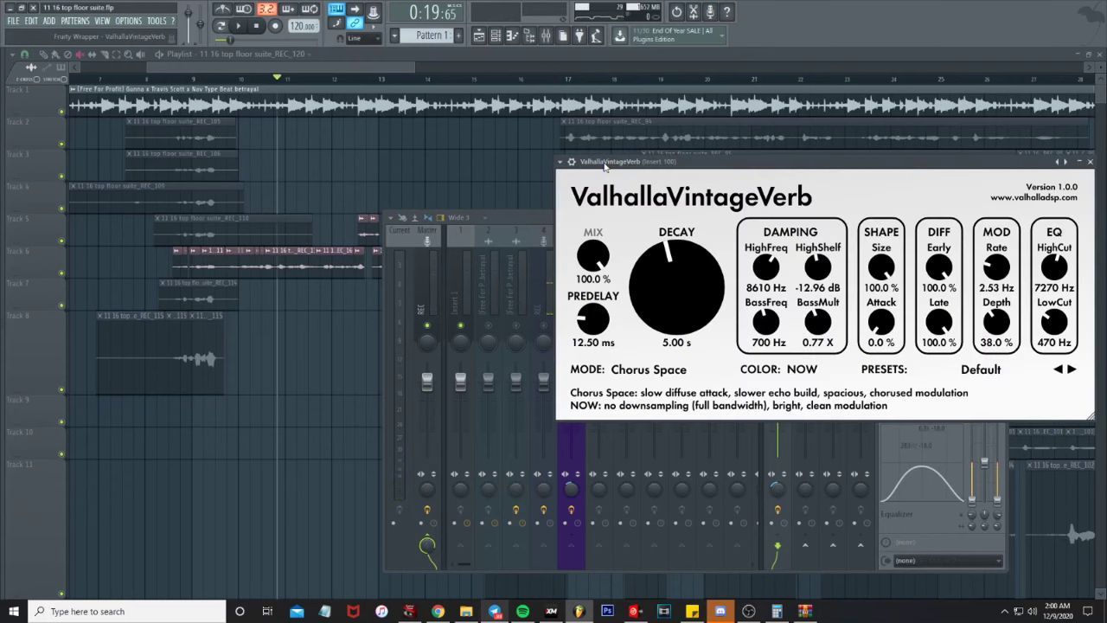